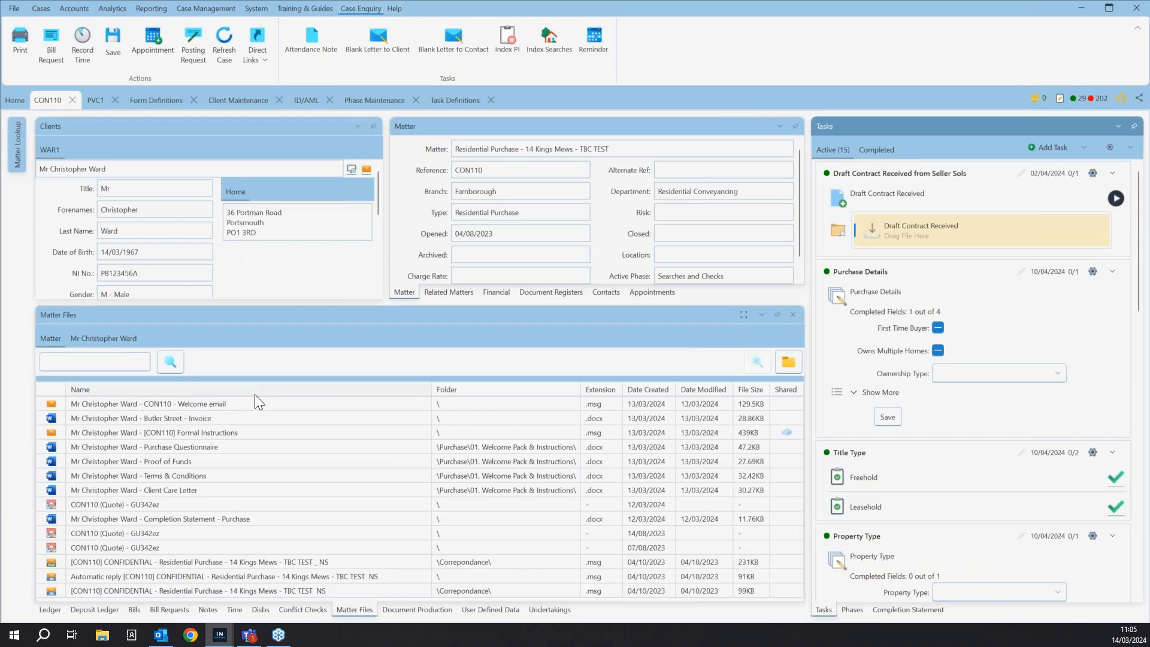
- Rename the Proof of Funds document in the matter files by adding "- TEST" to the end of its name
{"action": "left_click_drag", "start_coordinate": [281, 304], "coordinate": [282, 227]}
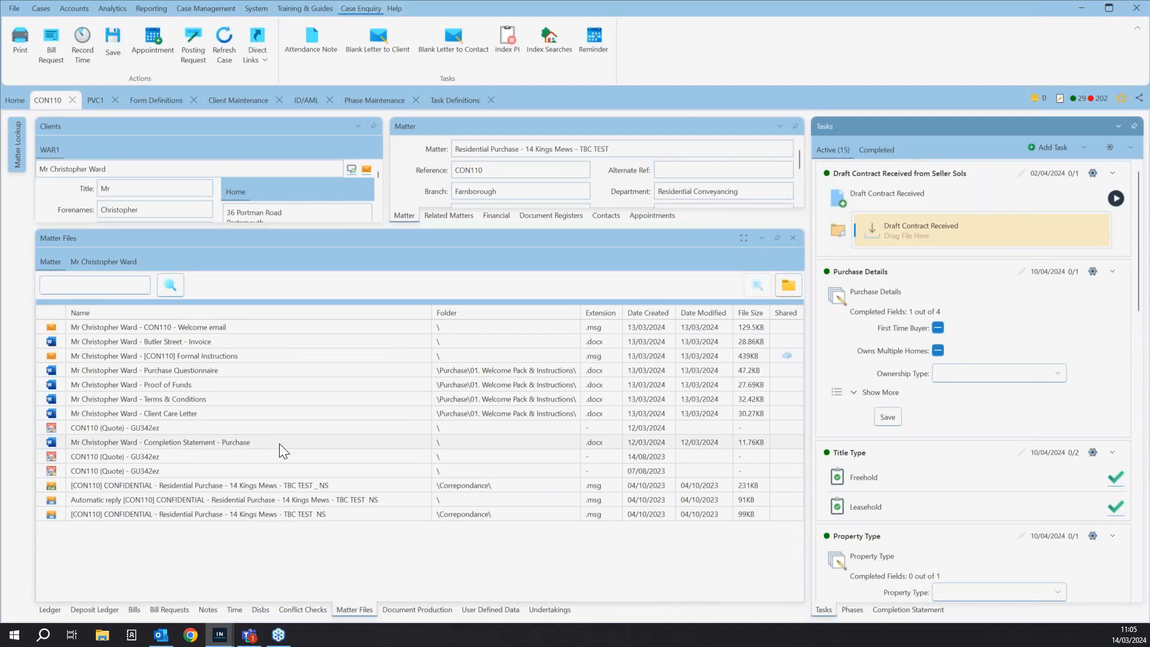
{"action": "right_click", "coordinate": [271, 383]}
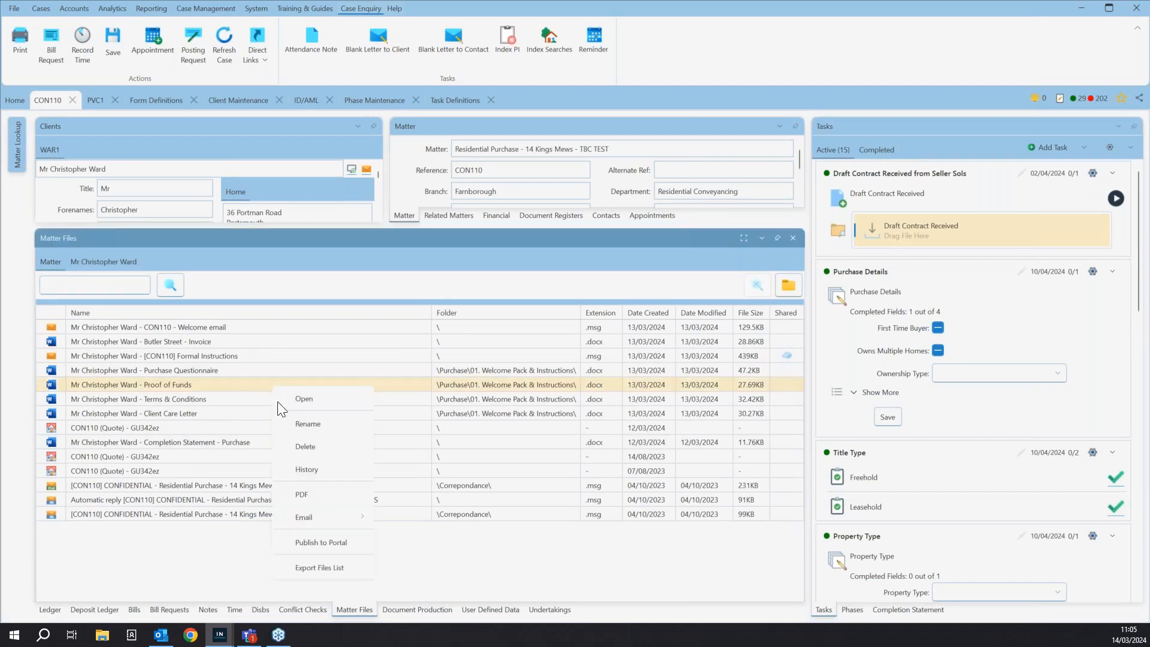
{"action": "mouse_move", "coordinate": [328, 516]}
{"action": "left_click", "coordinate": [330, 429]}
{"action": "left_click", "coordinate": [641, 321]}
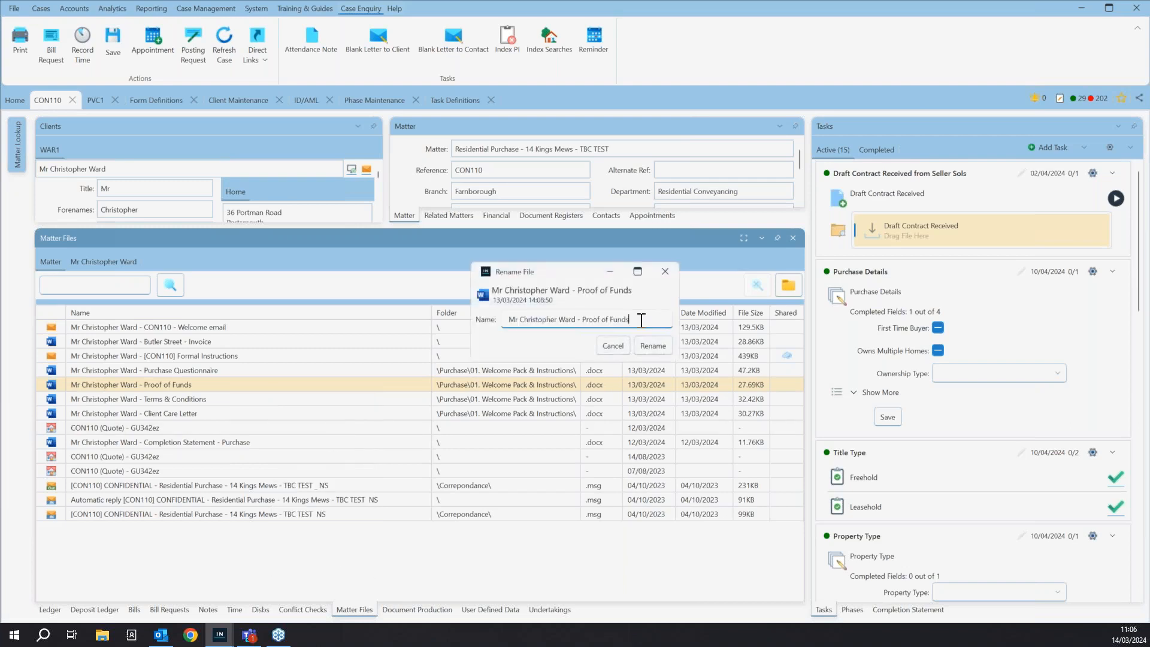
{"action": "type", "text": "- TEST"}
{"action": "left_click", "coordinate": [653, 346]}
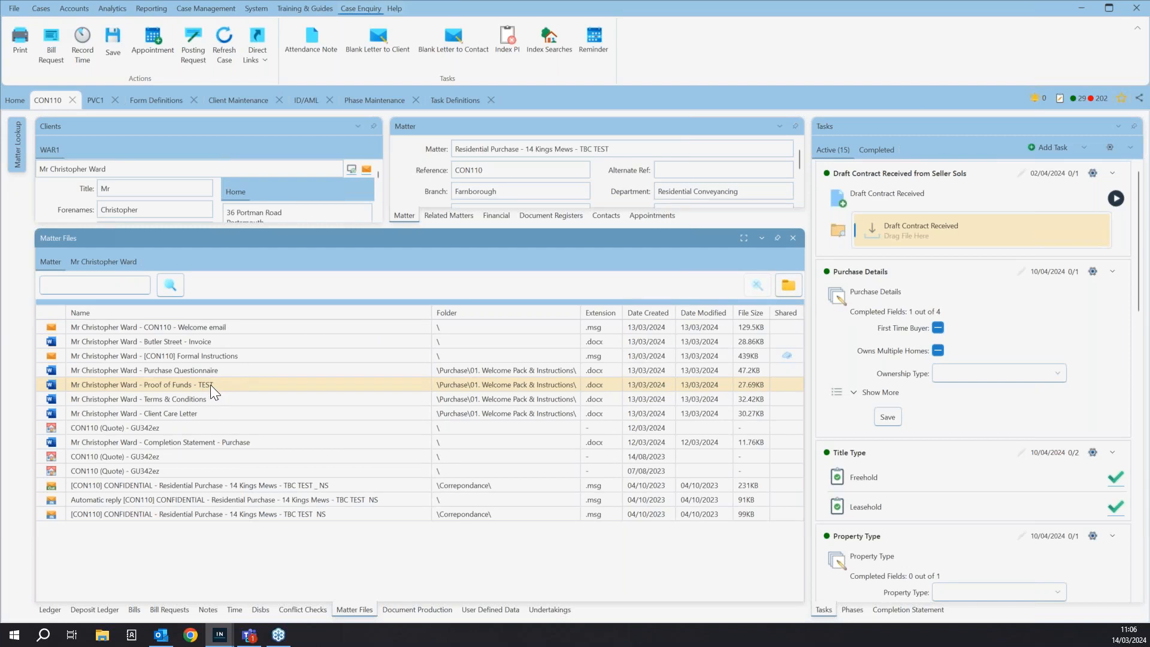
- View the file history of the Proof of Funds - TEST document and close it
{"action": "right_click", "coordinate": [160, 383]}
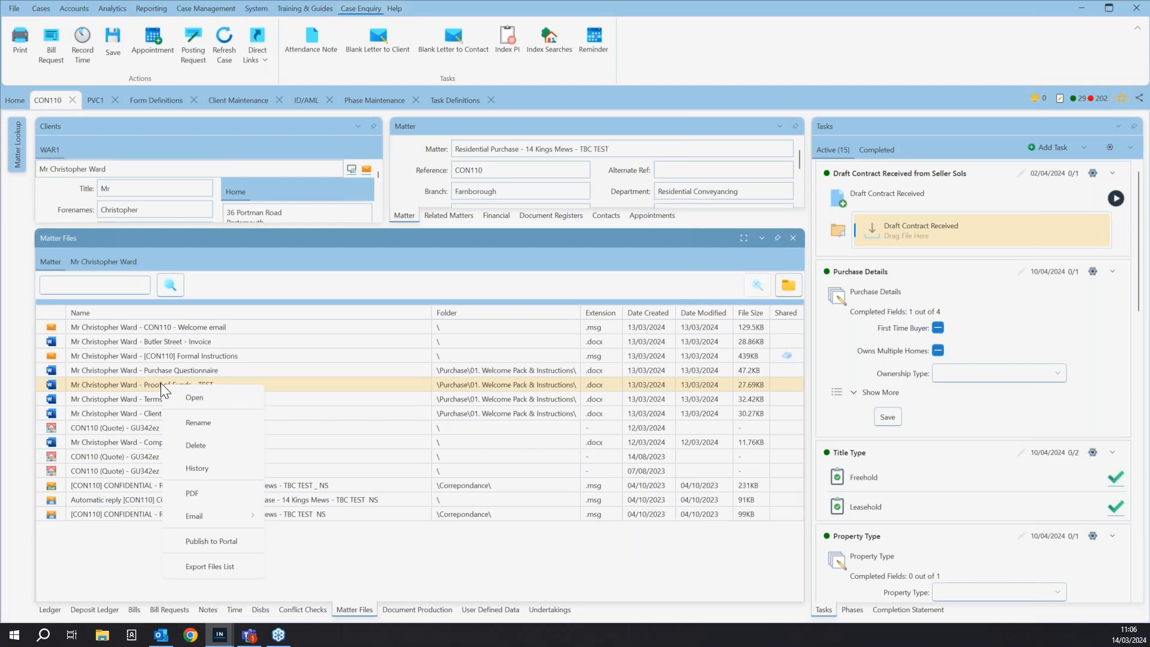
{"action": "left_click", "coordinate": [213, 469]}
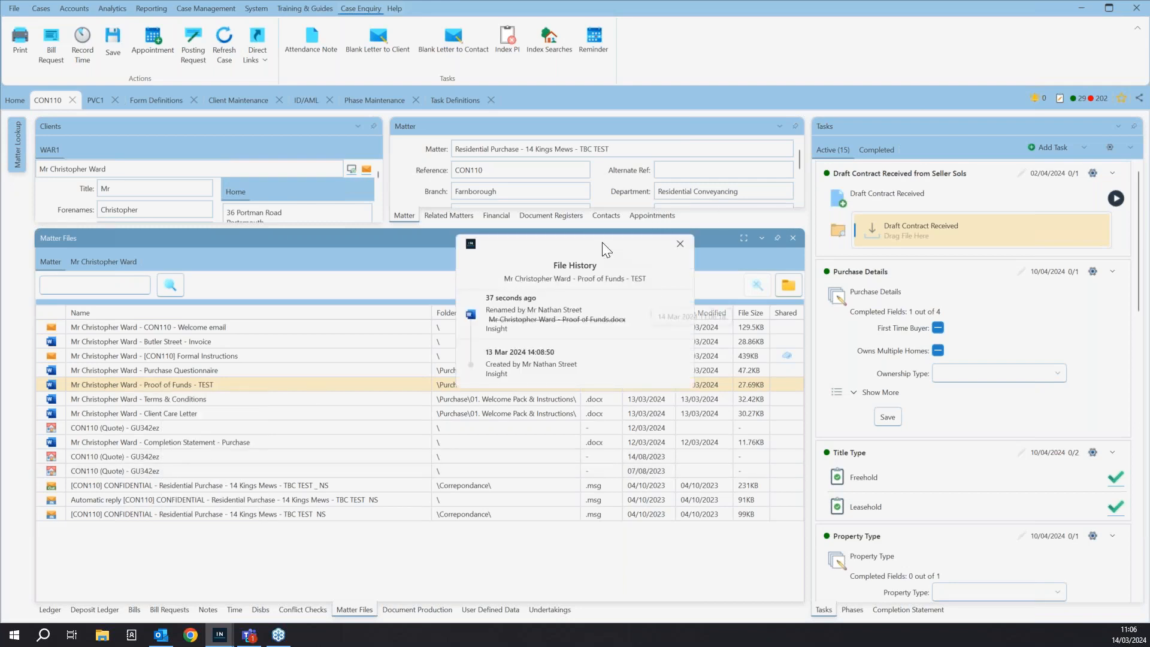
{"action": "left_click_drag", "start_coordinate": [599, 245], "coordinate": [574, 214]}
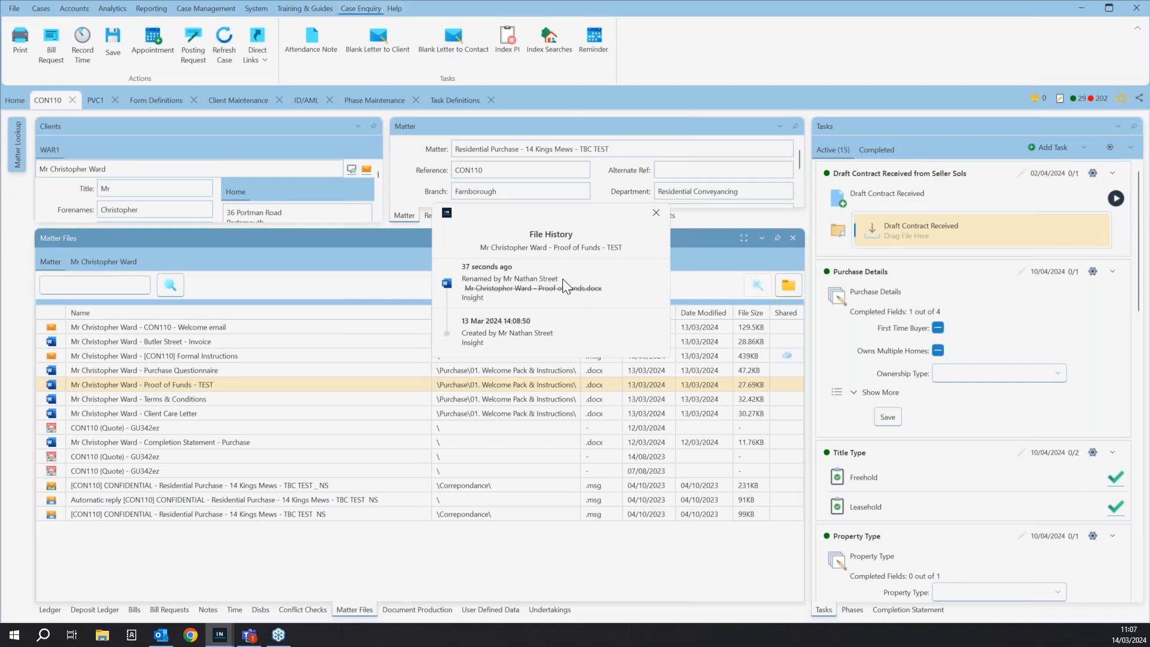
{"action": "left_click", "coordinate": [654, 213]}
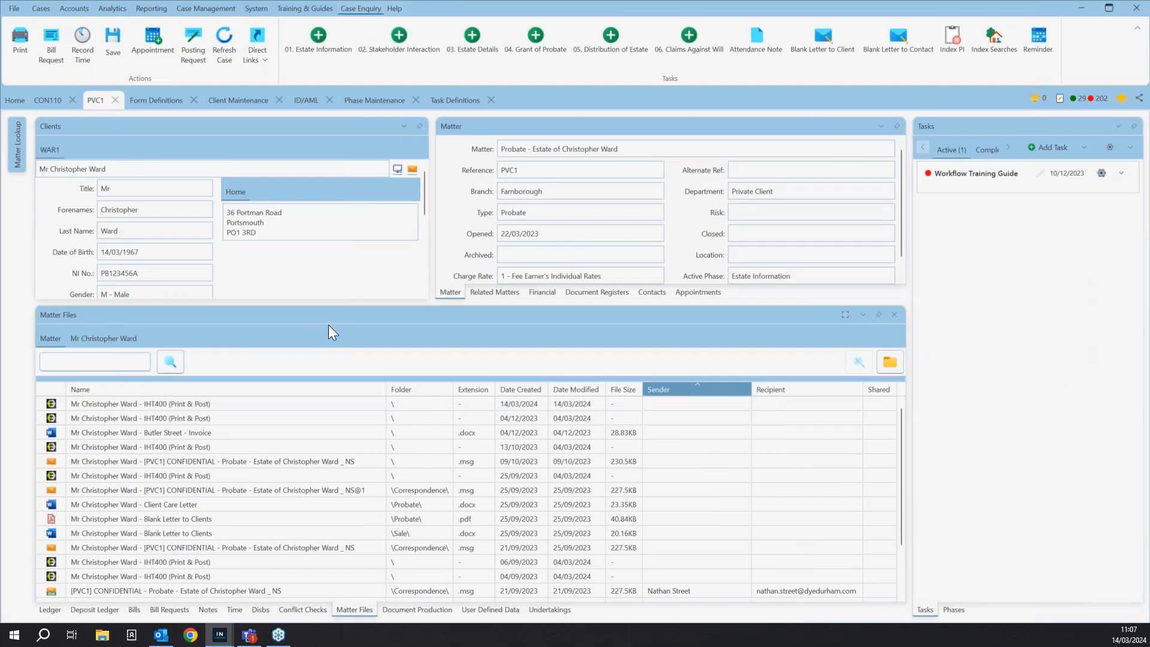
- Open the produced IHT400 (Print & Post) form from the probate matter's document production, check the deceased's name fields and close the form
{"action": "left_click", "coordinate": [411, 607]}
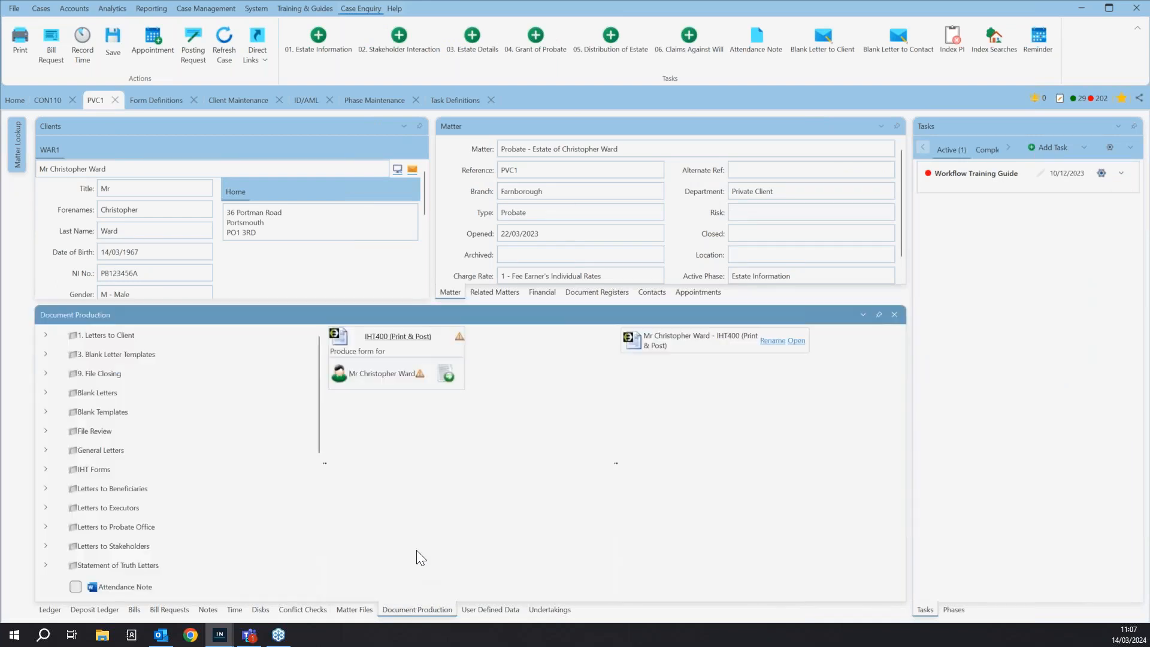
{"action": "scroll", "coordinate": [166, 393], "scroll_direction": "down", "scroll_amount": 5}
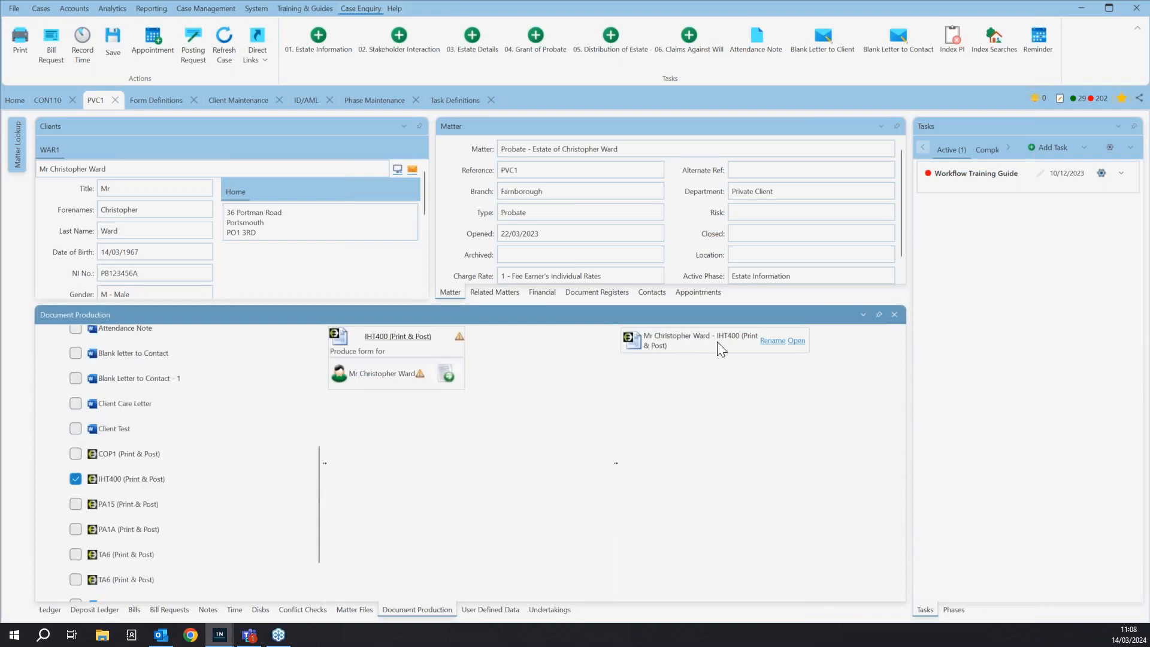
{"action": "left_click", "coordinate": [796, 341]}
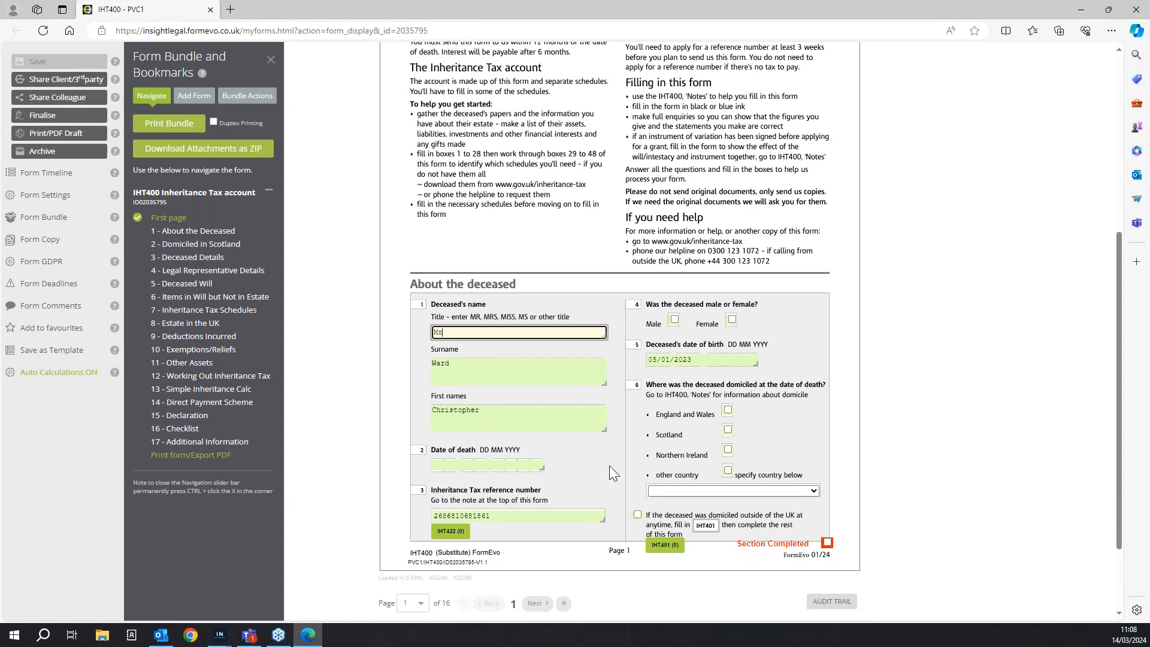
{"action": "left_click", "coordinate": [487, 366]}
{"action": "left_click", "coordinate": [492, 415]}
{"action": "key", "text": "Tab"}
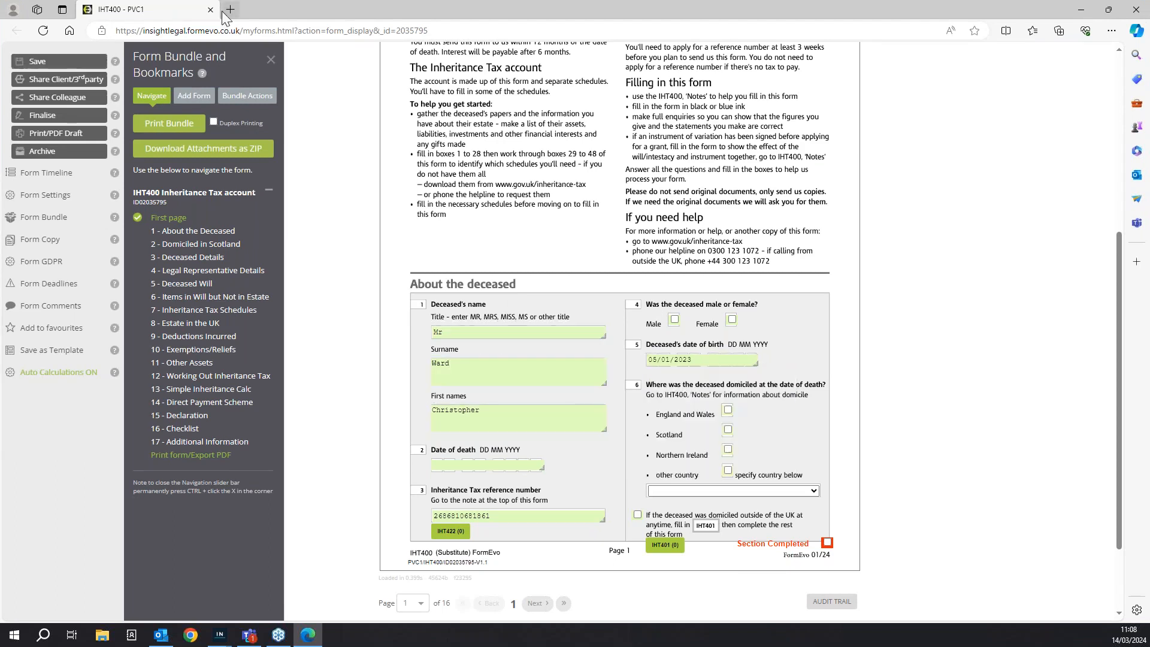
{"action": "left_click", "coordinate": [210, 10]}
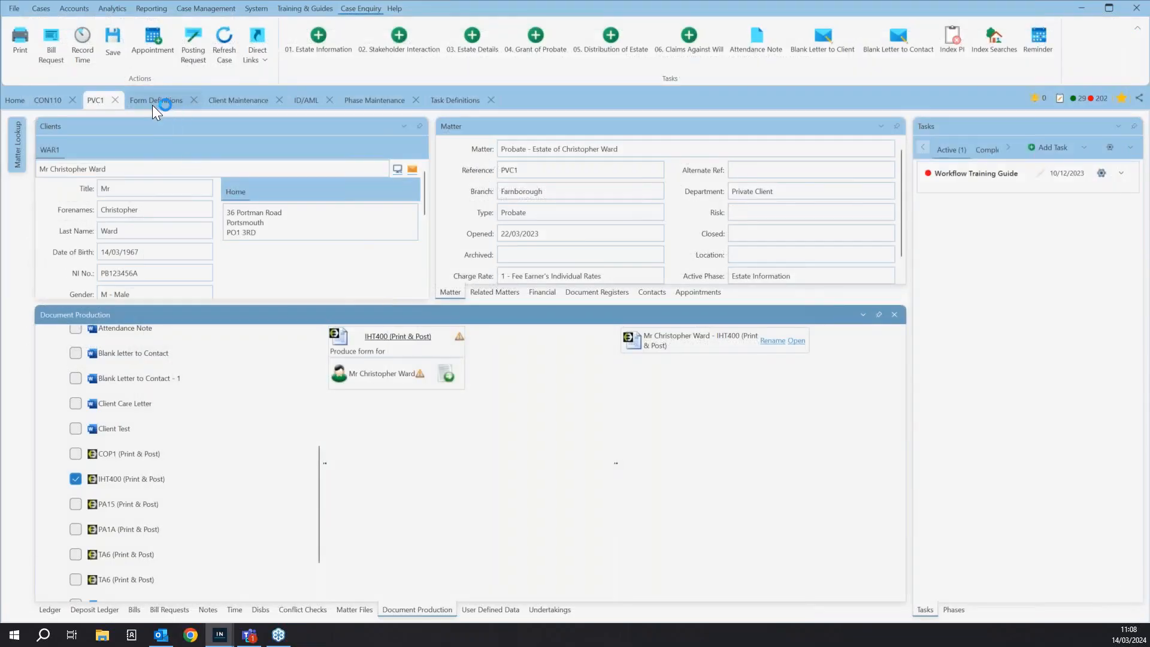
- Switch to the form definitions and bring up their commands for adding and saving forms
{"action": "left_click", "coordinate": [154, 101]}
{"action": "left_click", "coordinate": [256, 8]}
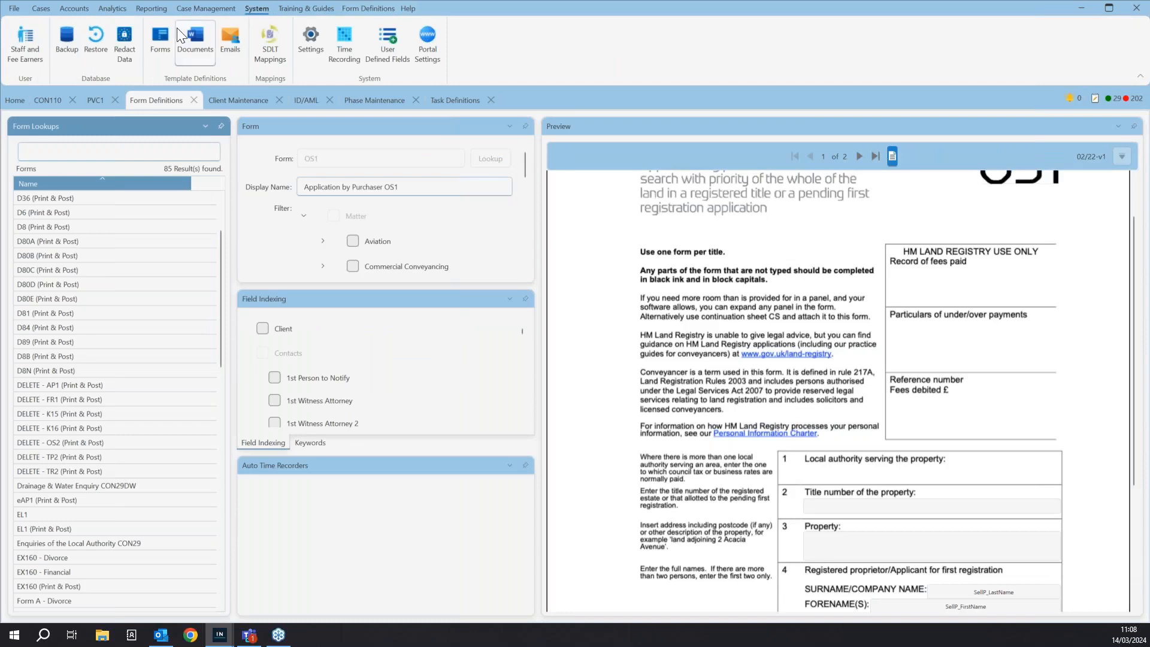
{"action": "scroll", "coordinate": [91, 268], "scroll_direction": "up", "scroll_amount": 2}
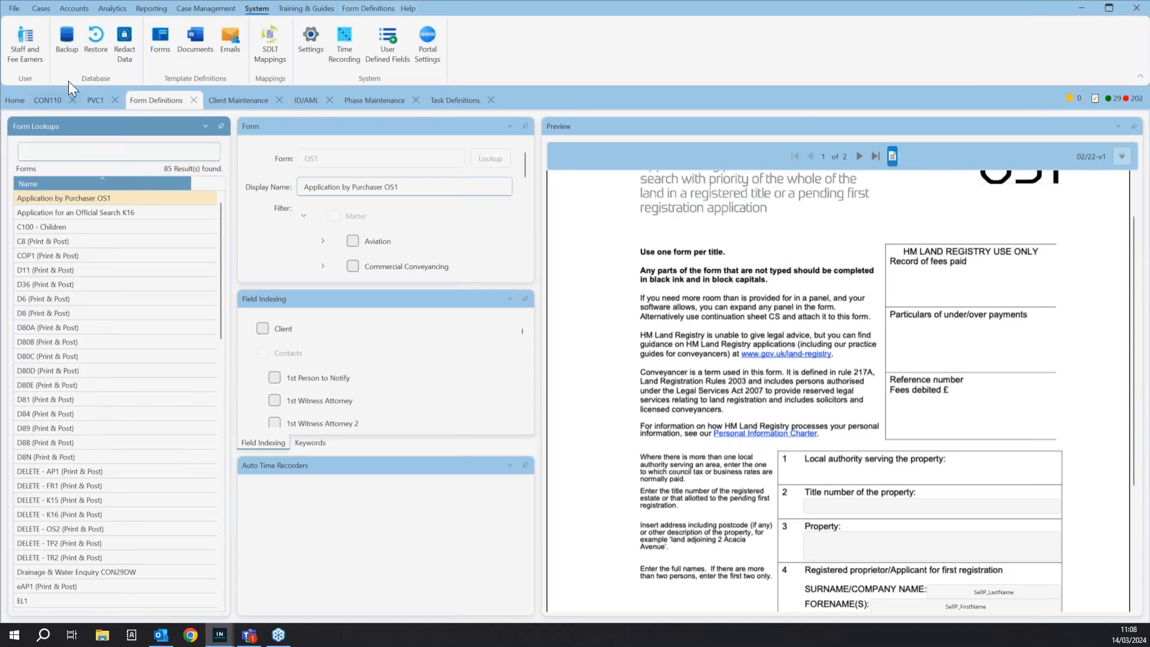
{"action": "left_click", "coordinate": [359, 8]}
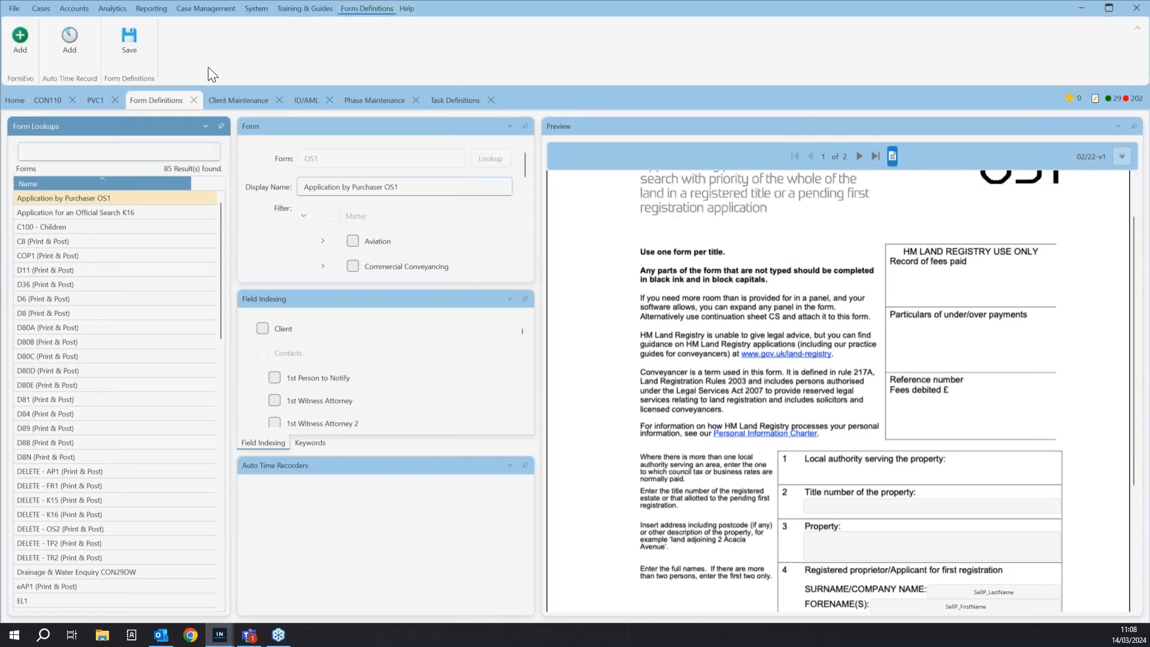
- Try to add a new FormEvo form definition through the form lookup, discarding the pending changes to the current form
{"action": "left_click", "coordinate": [32, 51]}
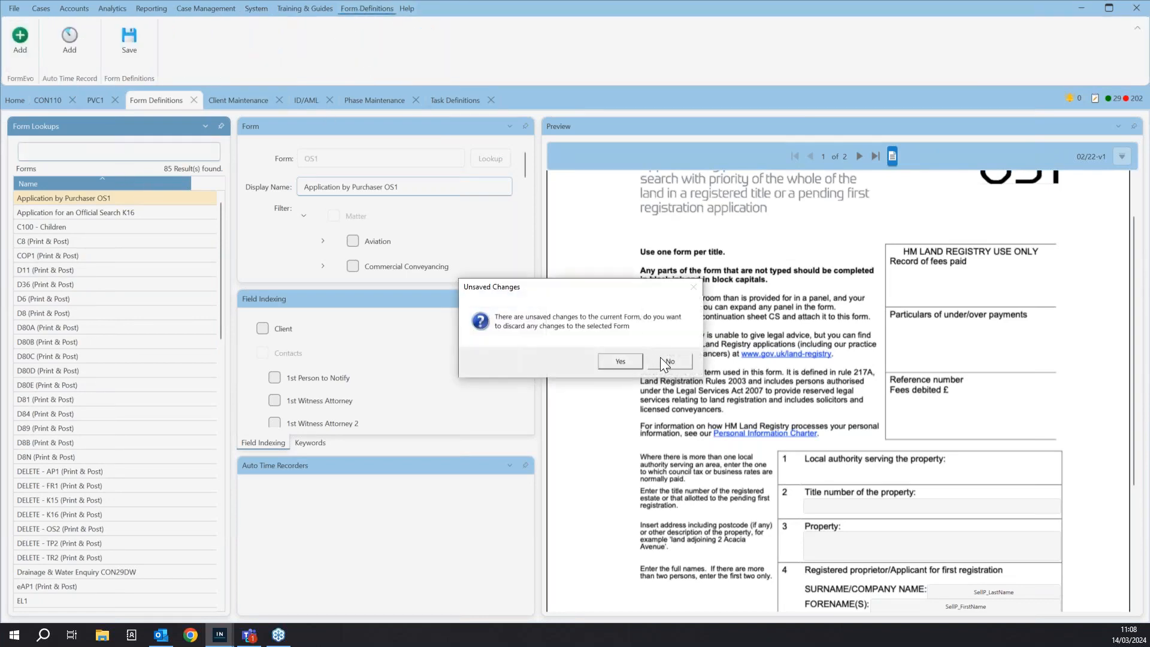
{"action": "left_click", "coordinate": [627, 361]}
{"action": "left_click", "coordinate": [495, 158]}
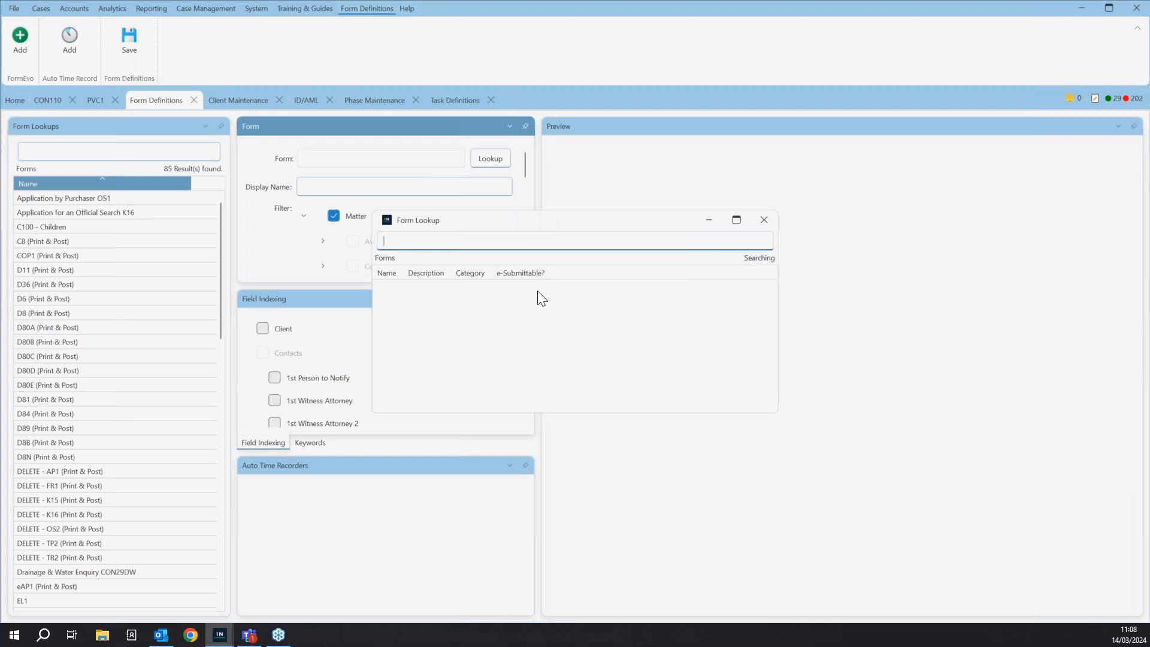
{"action": "left_click", "coordinate": [764, 219]}
- Load the IHT400 (Print & Post) form definition, discarding the unsaved blank form
{"action": "scroll", "coordinate": [127, 358], "scroll_direction": "down", "scroll_amount": 14}
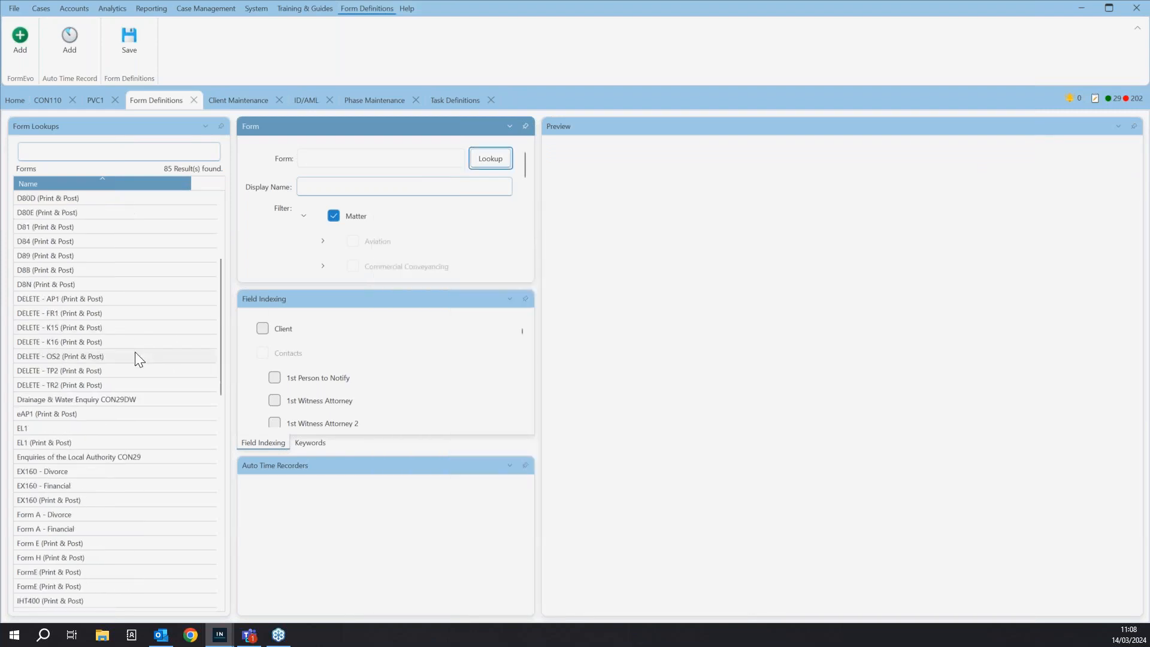
{"action": "scroll", "coordinate": [70, 391], "scroll_direction": "down", "scroll_amount": 4}
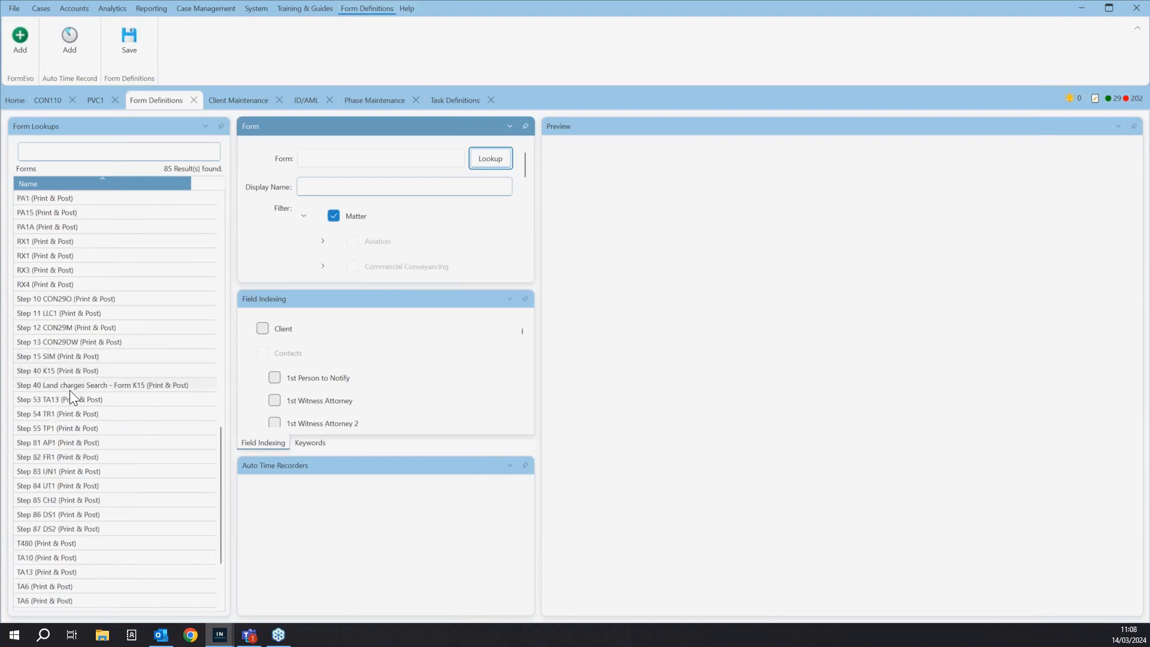
{"action": "scroll", "coordinate": [84, 432], "scroll_direction": "up", "scroll_amount": 8}
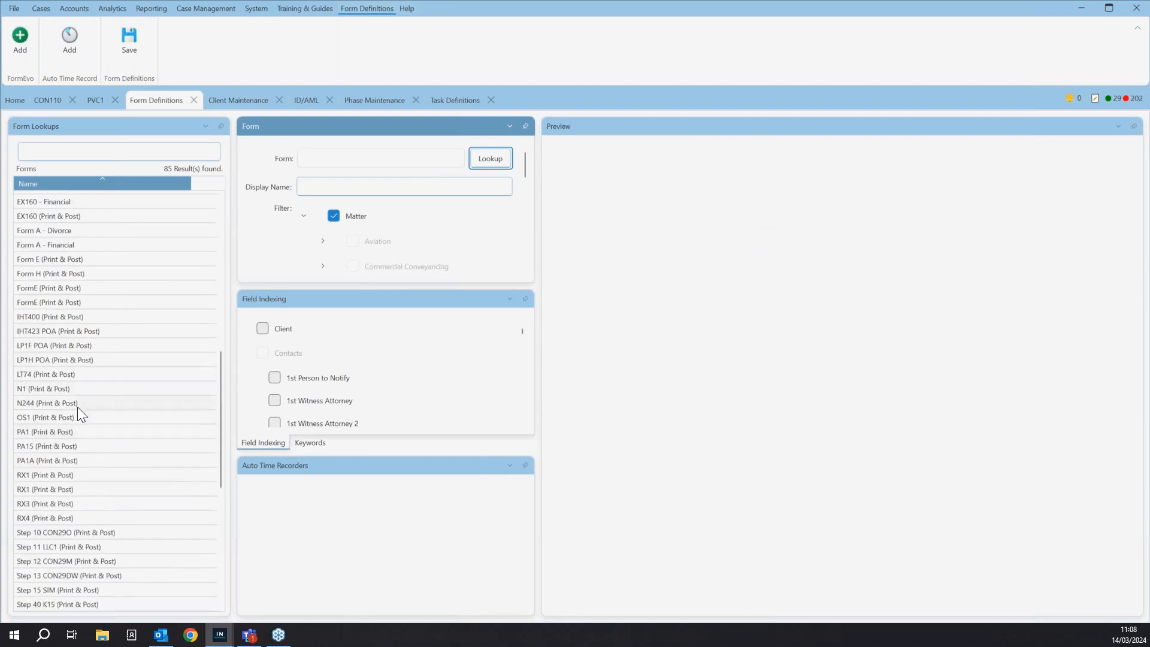
{"action": "left_click", "coordinate": [49, 316]}
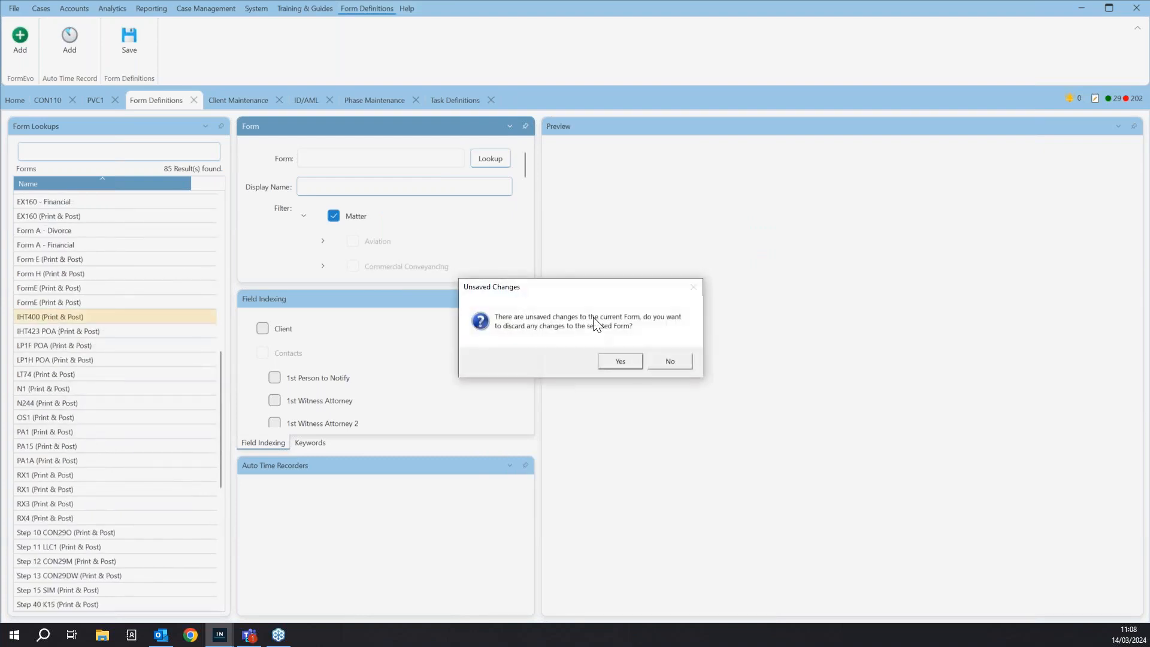
{"action": "key", "text": "Return"}
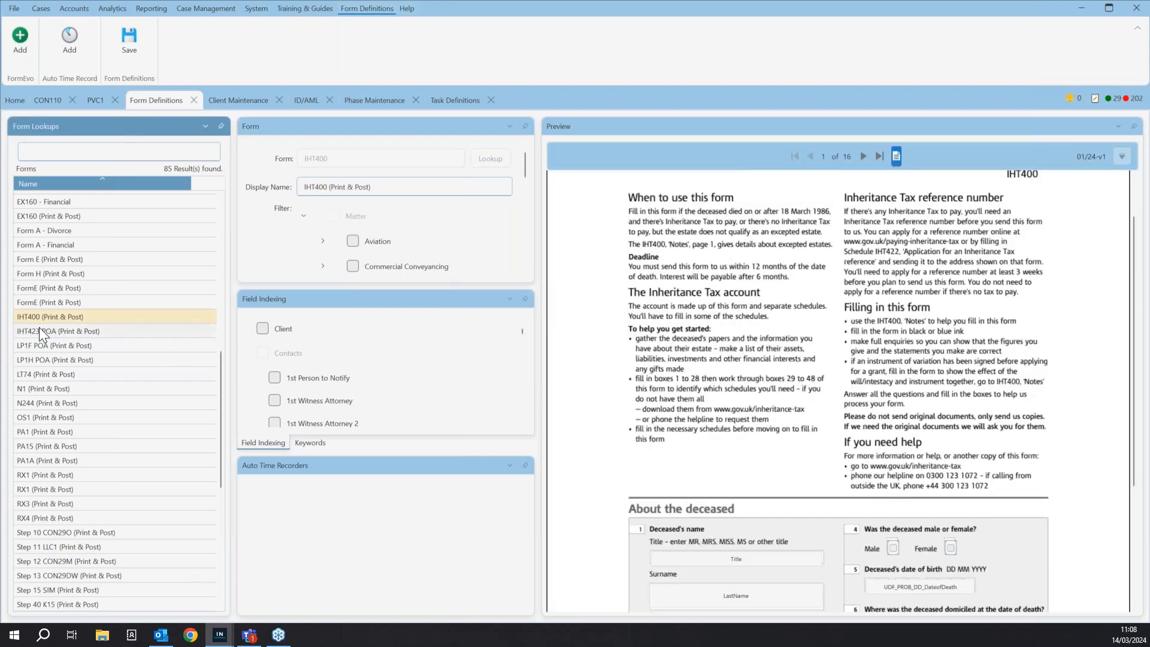
- Examine the mapped fields on the first two pages of the IHT400 form preview
{"action": "scroll", "coordinate": [857, 323], "scroll_direction": "down", "scroll_amount": 2}
{"action": "scroll", "coordinate": [857, 324], "scroll_direction": "down", "scroll_amount": 2}
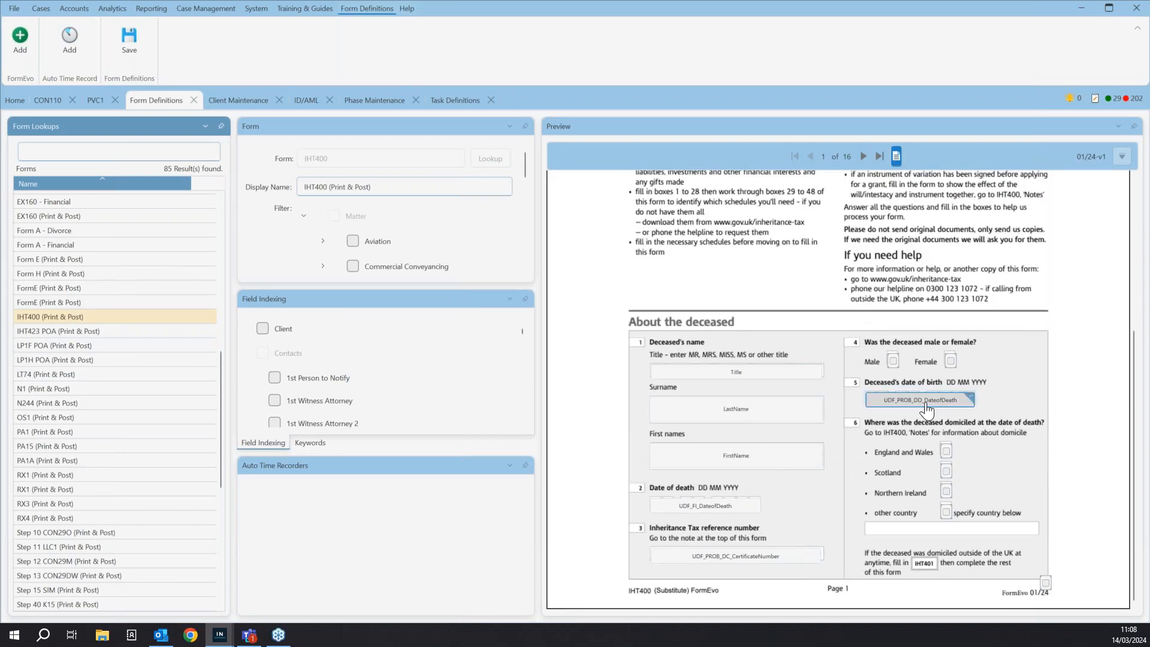
{"action": "left_click", "coordinate": [864, 156]}
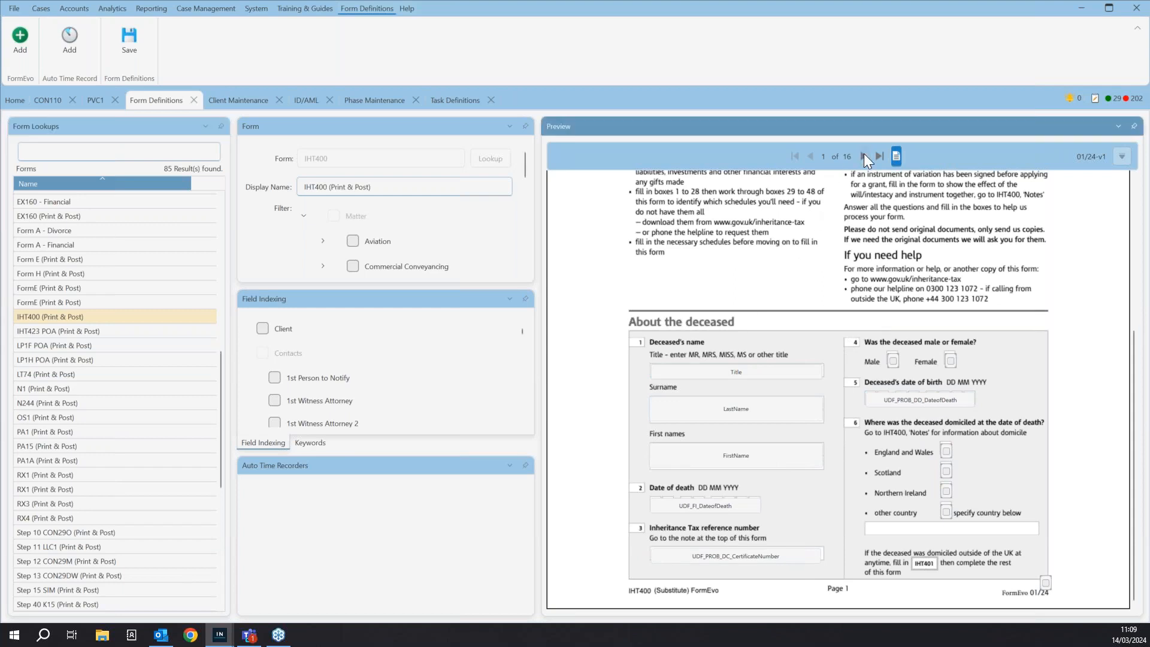
{"action": "left_click", "coordinate": [864, 156]}
{"action": "scroll", "coordinate": [832, 290], "scroll_direction": "up", "scroll_amount": 2}
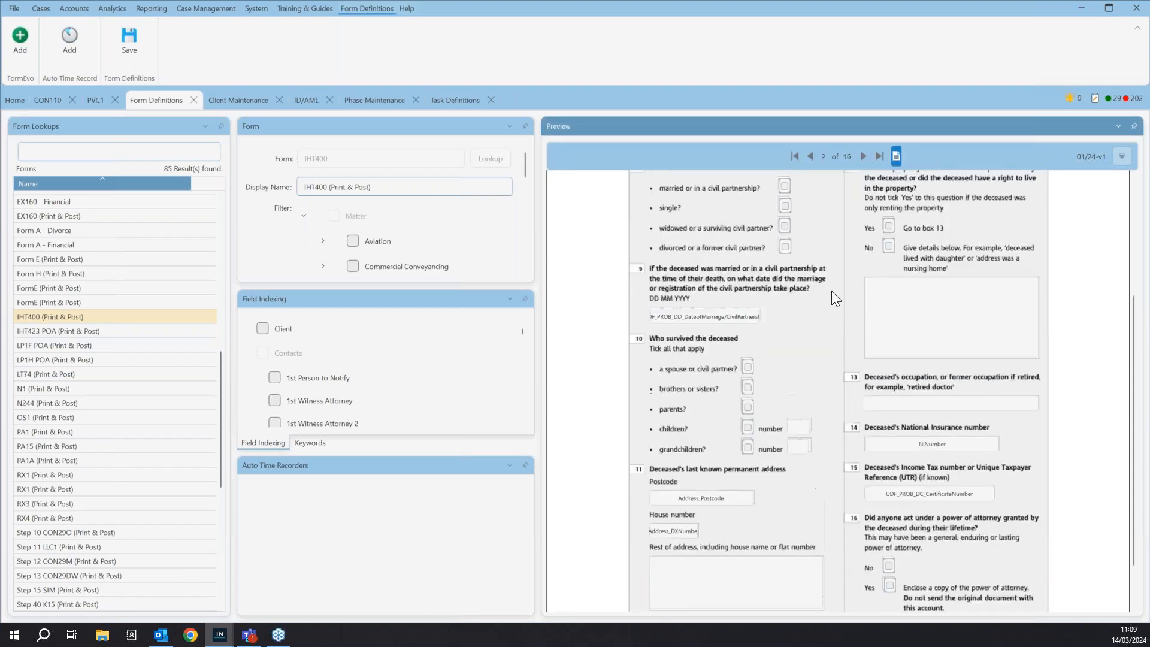
{"action": "left_click", "coordinate": [813, 155]}
{"action": "scroll", "coordinate": [796, 433], "scroll_direction": "down", "scroll_amount": 4}
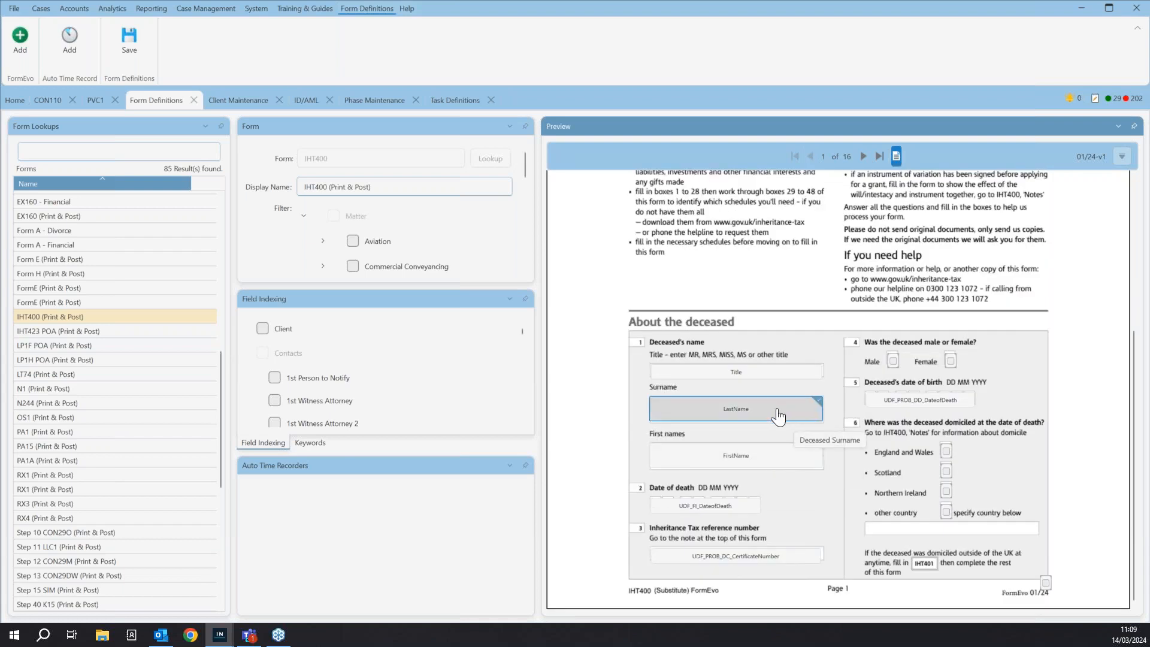
- Clear the deceased Surname field's mapping on the IHT400 form, remap it to the client's Last Name and save the form definition
{"action": "double_click", "coordinate": [721, 420]}
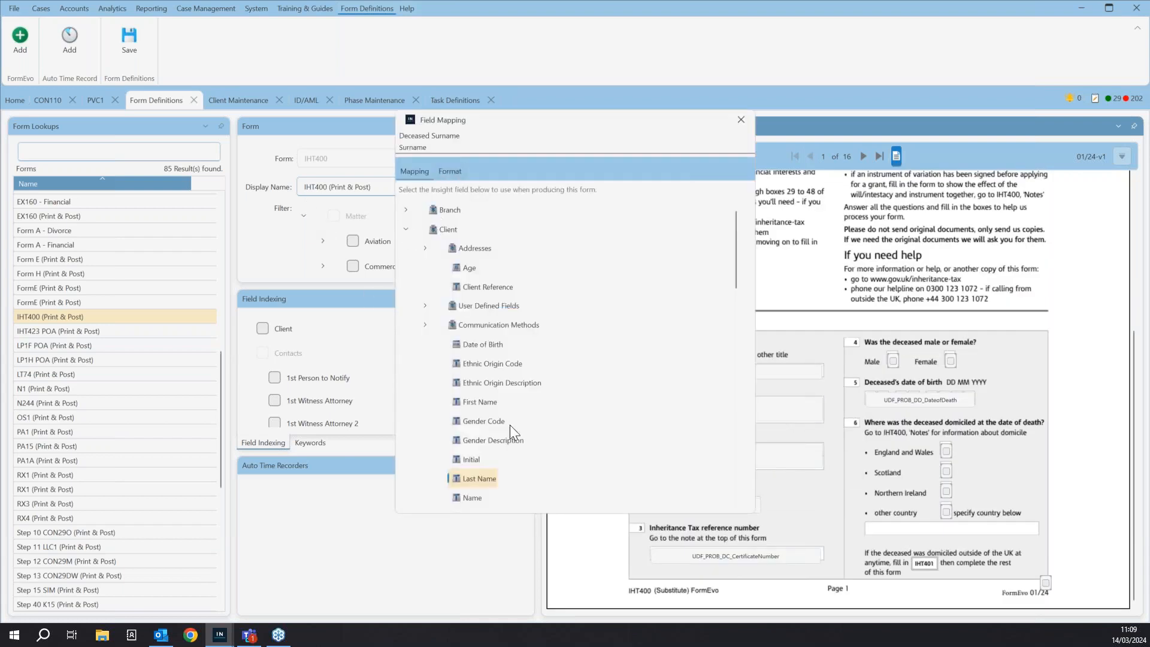
{"action": "left_click", "coordinate": [739, 123]}
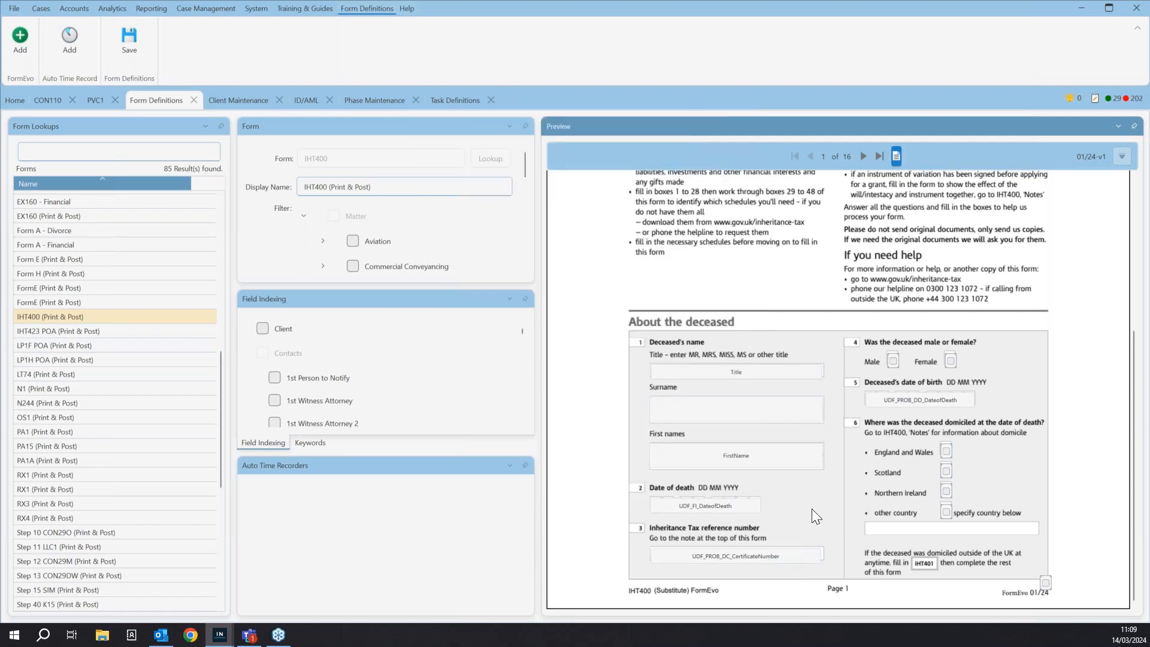
{"action": "double_click", "coordinate": [746, 411]}
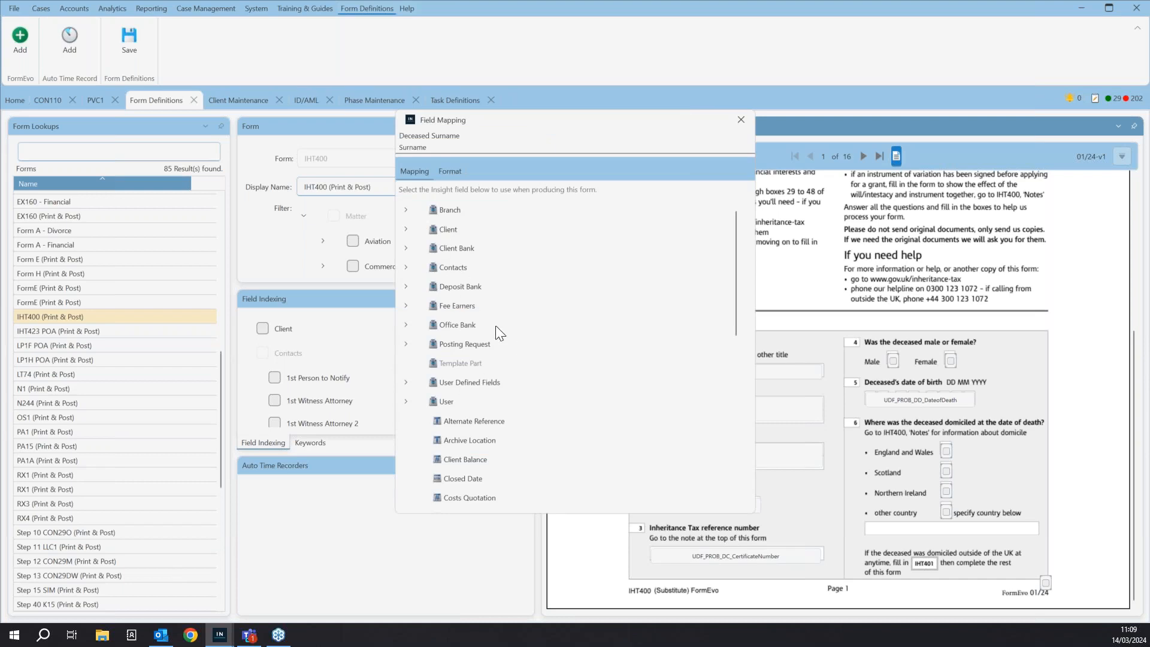
{"action": "left_click", "coordinate": [407, 230]}
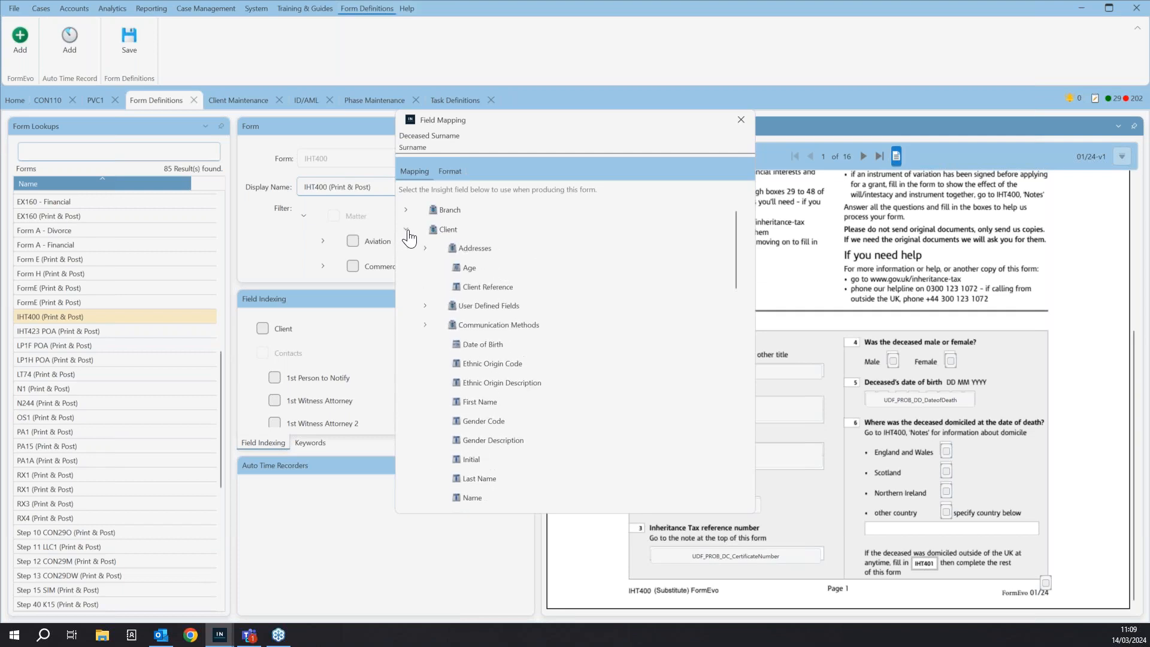
{"action": "scroll", "coordinate": [484, 287], "scroll_direction": "down", "scroll_amount": 3}
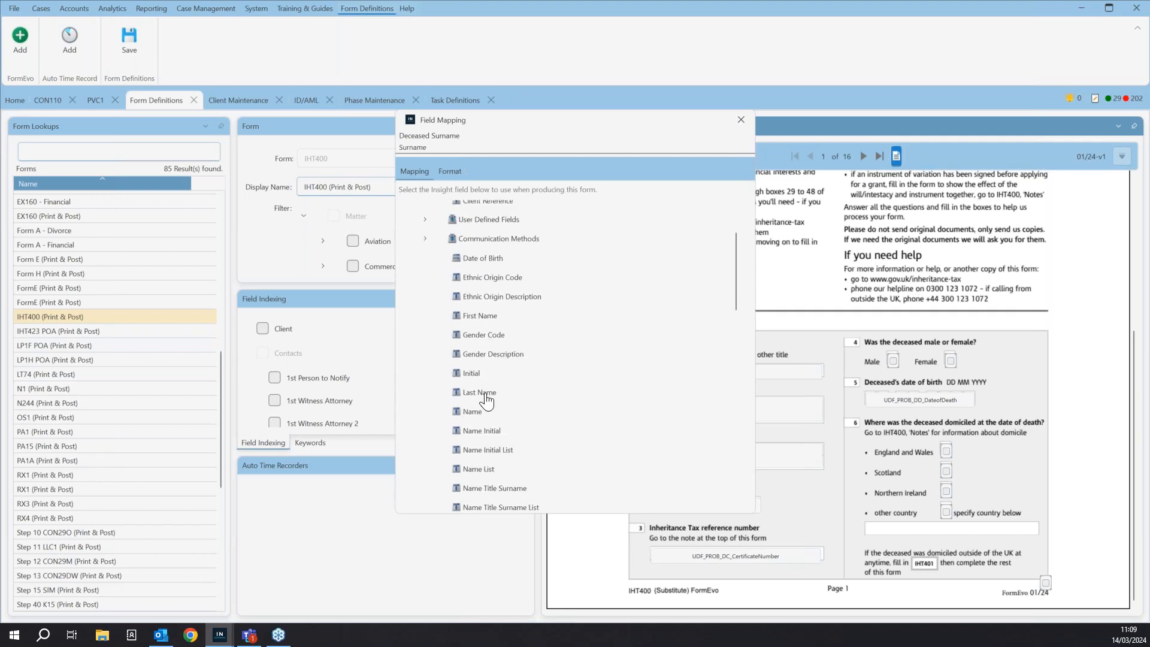
{"action": "left_click", "coordinate": [487, 395]}
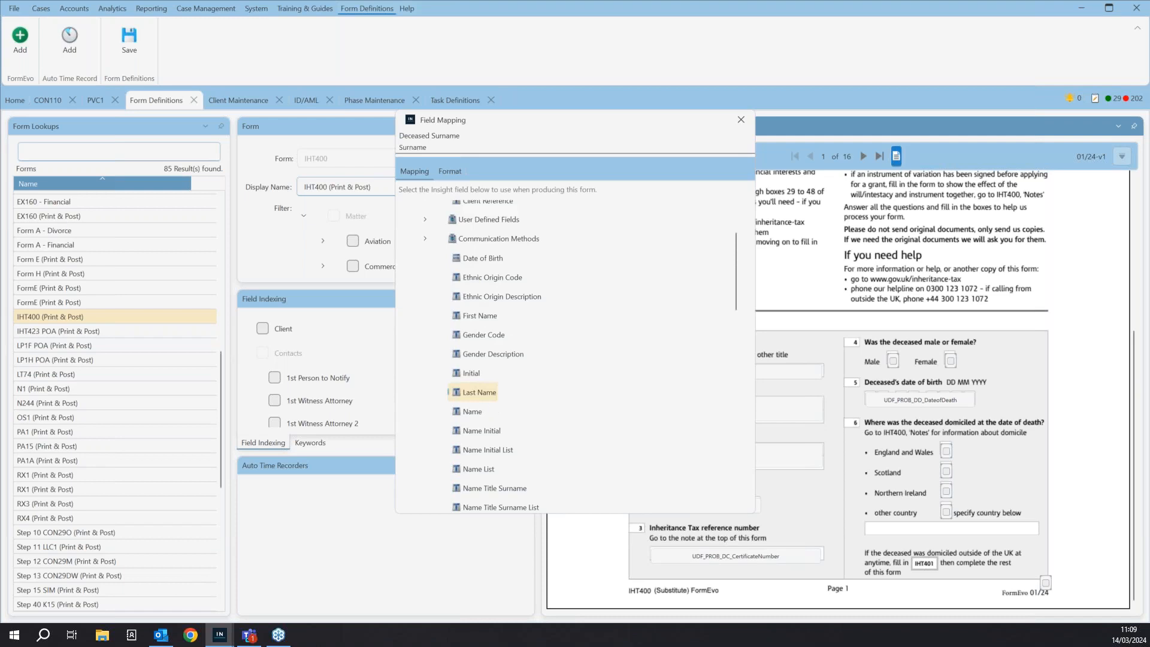
{"action": "left_click", "coordinate": [742, 120]}
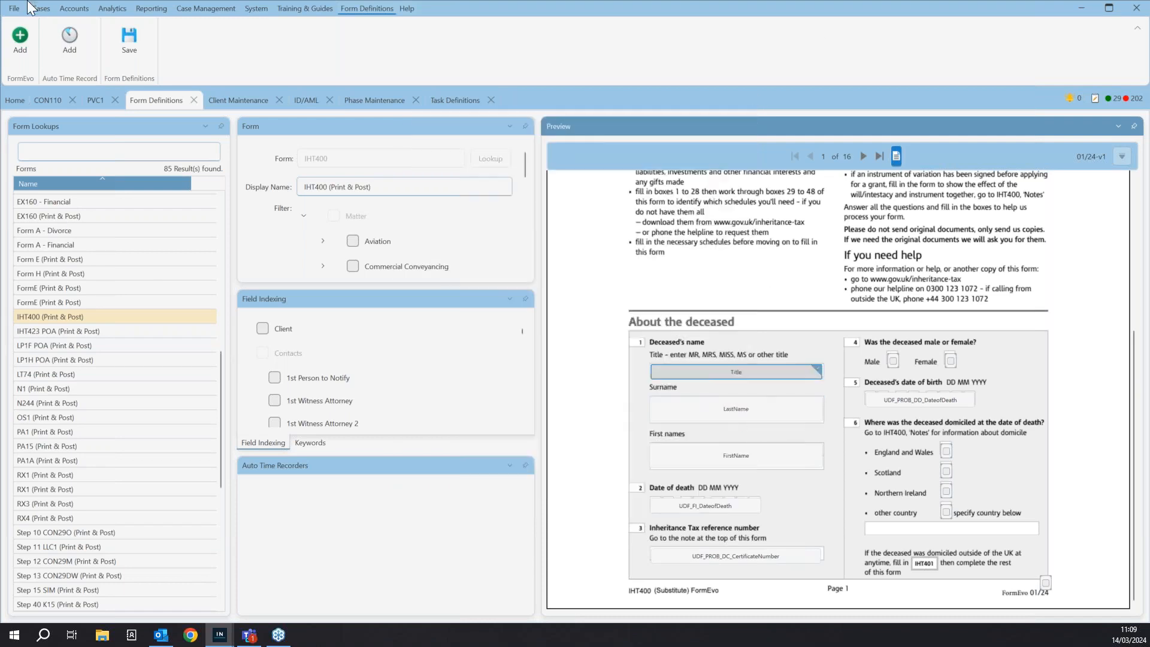
{"action": "left_click", "coordinate": [134, 56]}
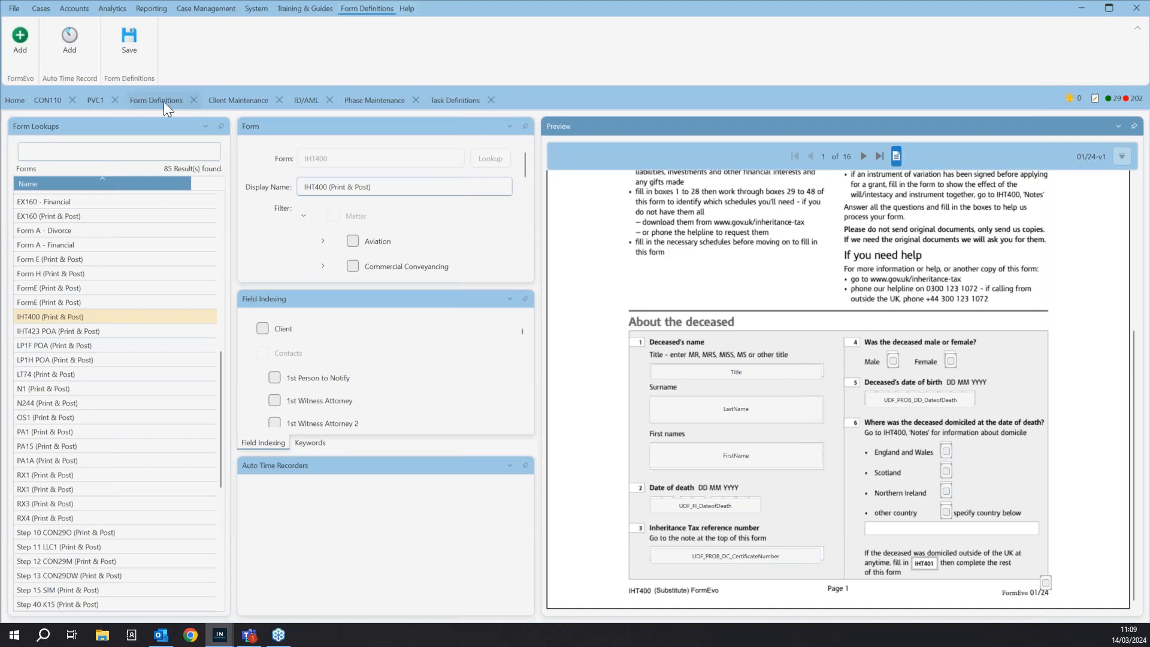
- Find the client by surname in Client Maintenance, load the client's record and look over its details
{"action": "left_click", "coordinate": [95, 101]}
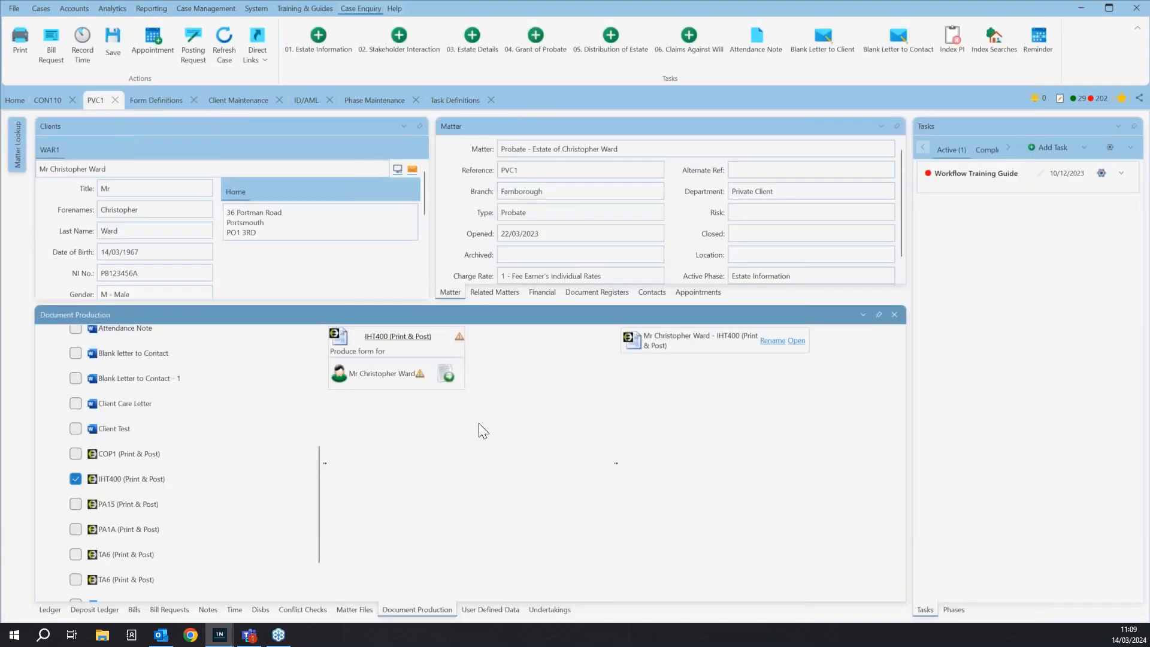
{"action": "left_click", "coordinate": [151, 101]}
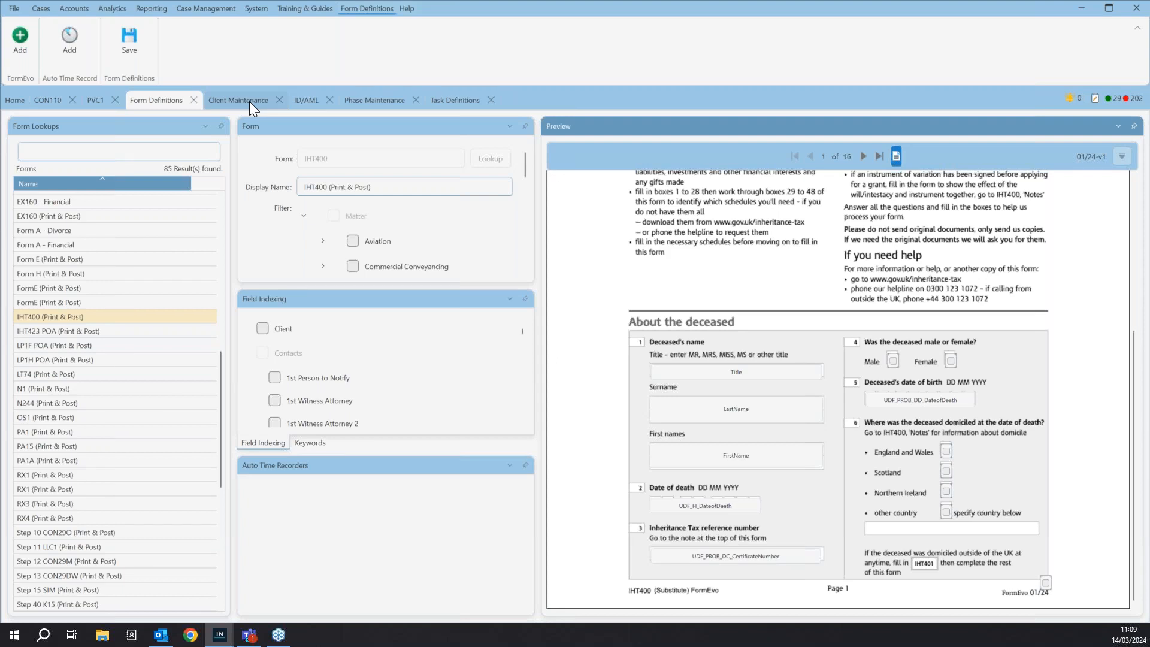
{"action": "left_click", "coordinate": [247, 102]}
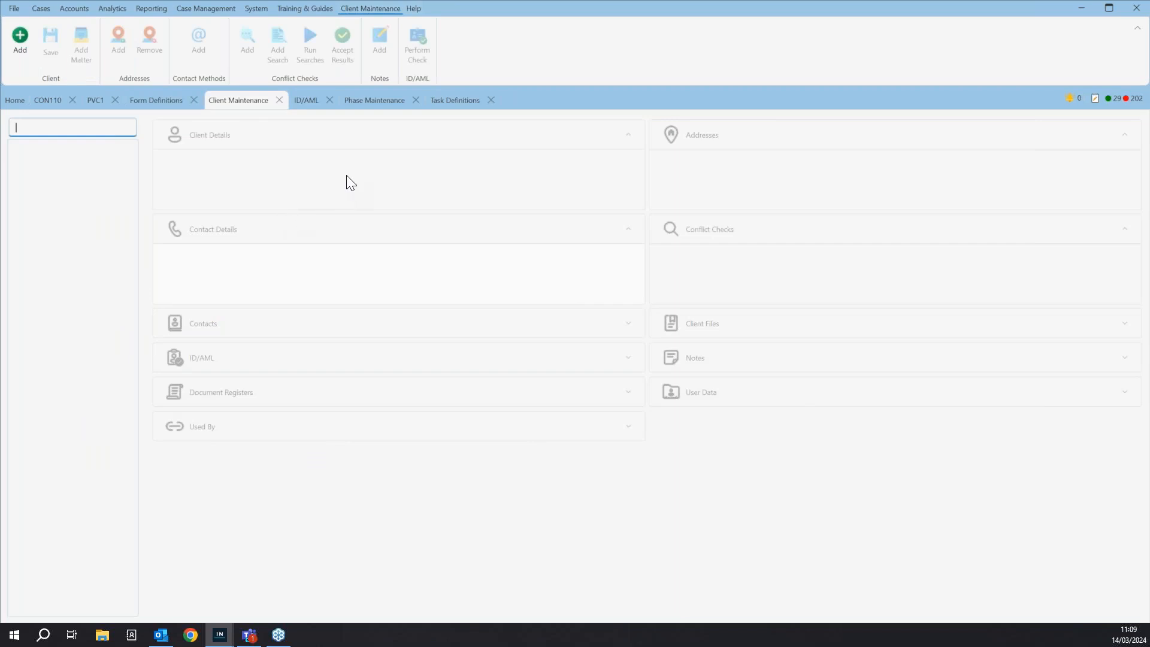
{"action": "left_click", "coordinate": [39, 7]}
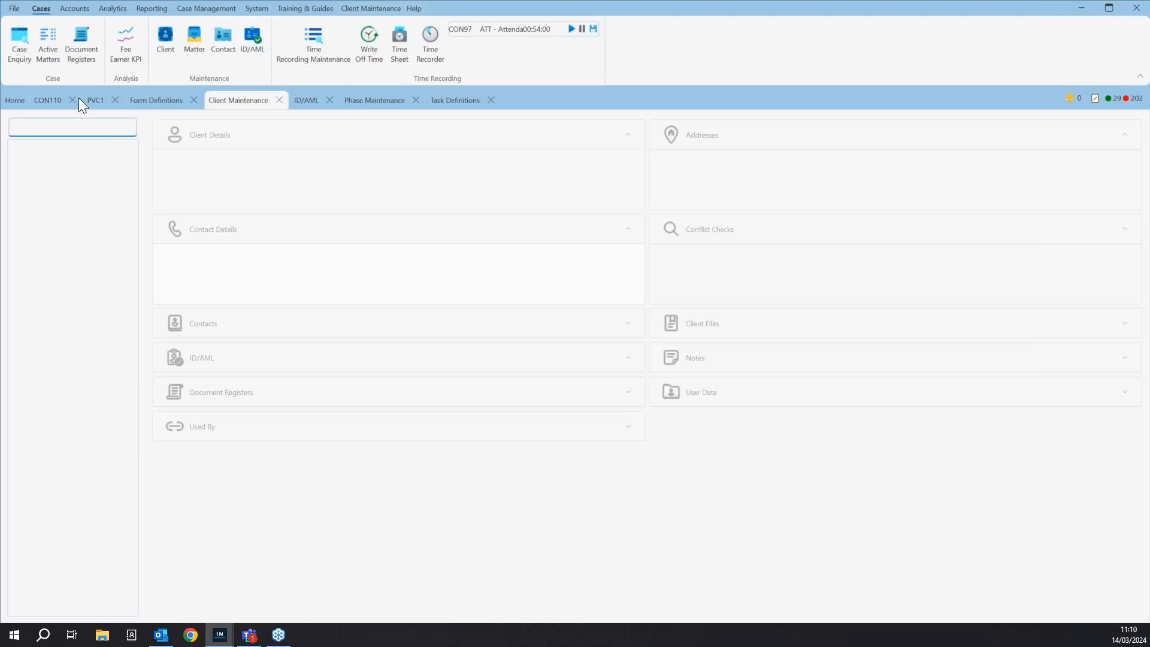
{"action": "type", "text": "ward"}
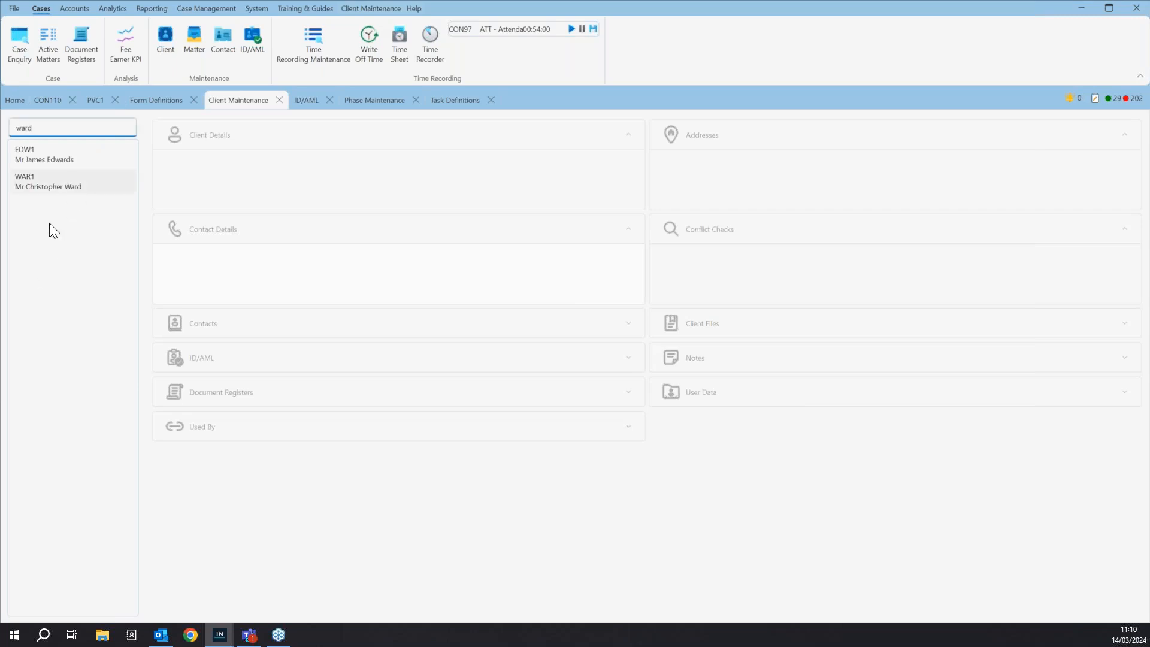
{"action": "left_click", "coordinate": [361, 9]}
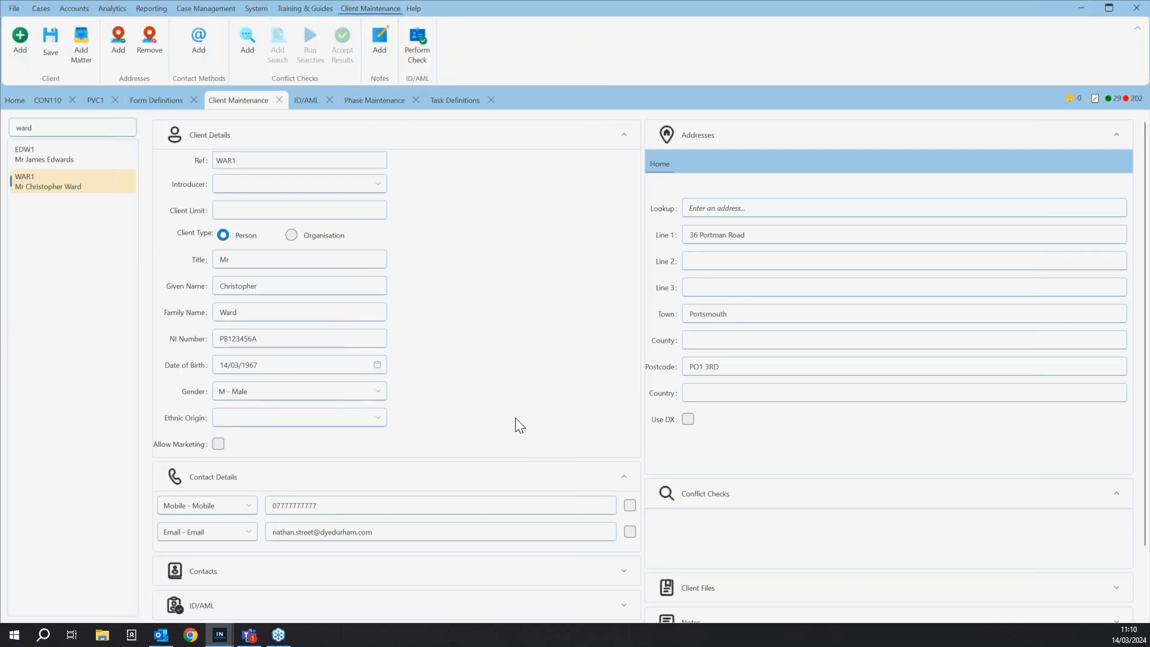
{"action": "scroll", "coordinate": [516, 419], "scroll_direction": "down", "scroll_amount": 1}
{"action": "scroll", "coordinate": [517, 418], "scroll_direction": "up", "scroll_amount": 1}
- Start an ID/AML check for the loaded client and compare the AML and AML/Credit services, leaving AML/Credit selected
{"action": "left_click", "coordinate": [421, 49]}
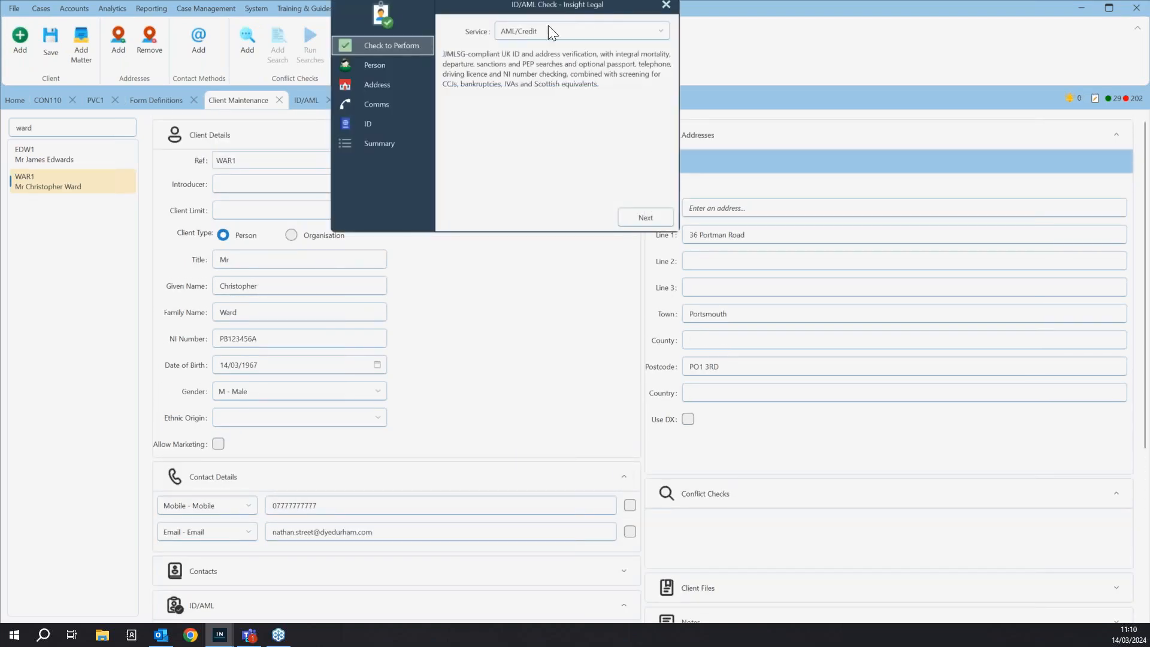
{"action": "left_click", "coordinate": [568, 33]}
{"action": "left_click", "coordinate": [553, 74]}
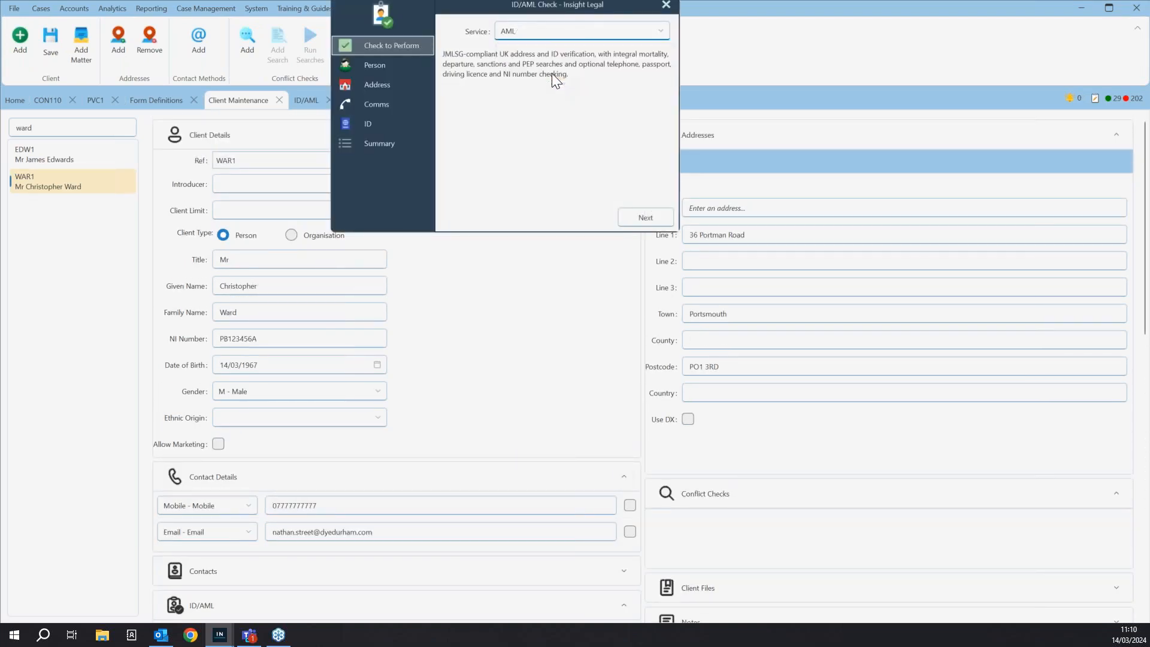
{"action": "left_click", "coordinate": [555, 34]}
{"action": "left_click", "coordinate": [546, 56]}
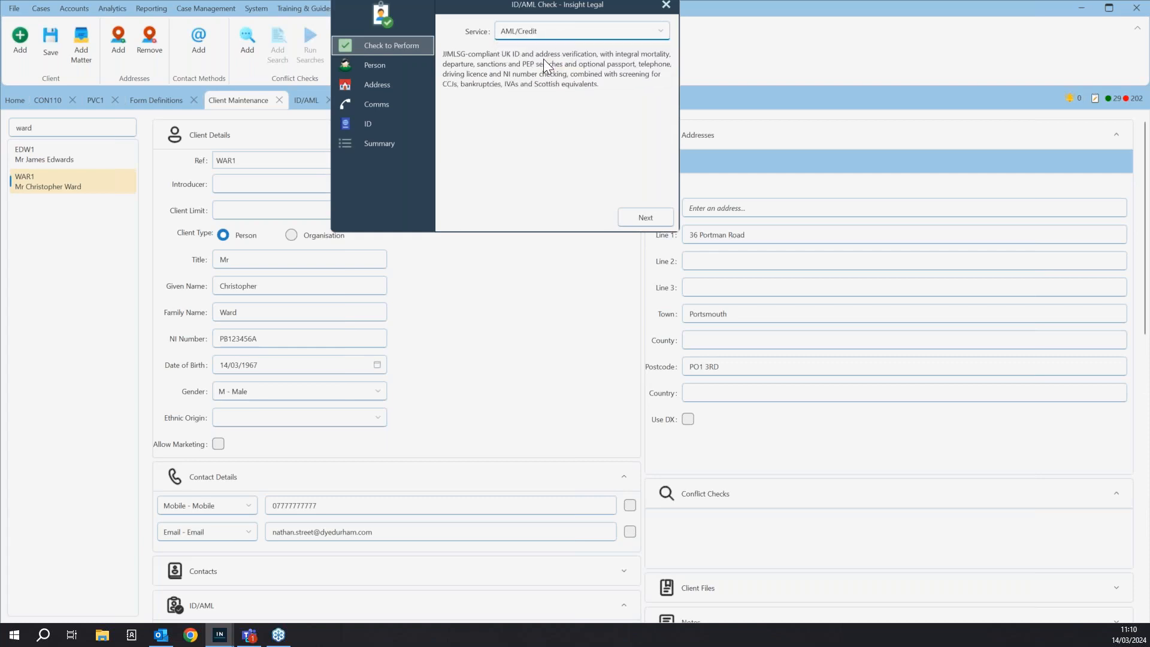
- Review the Person, Address, Comms and ID pages of the client's AML/Credit check
{"action": "left_click", "coordinate": [397, 69]}
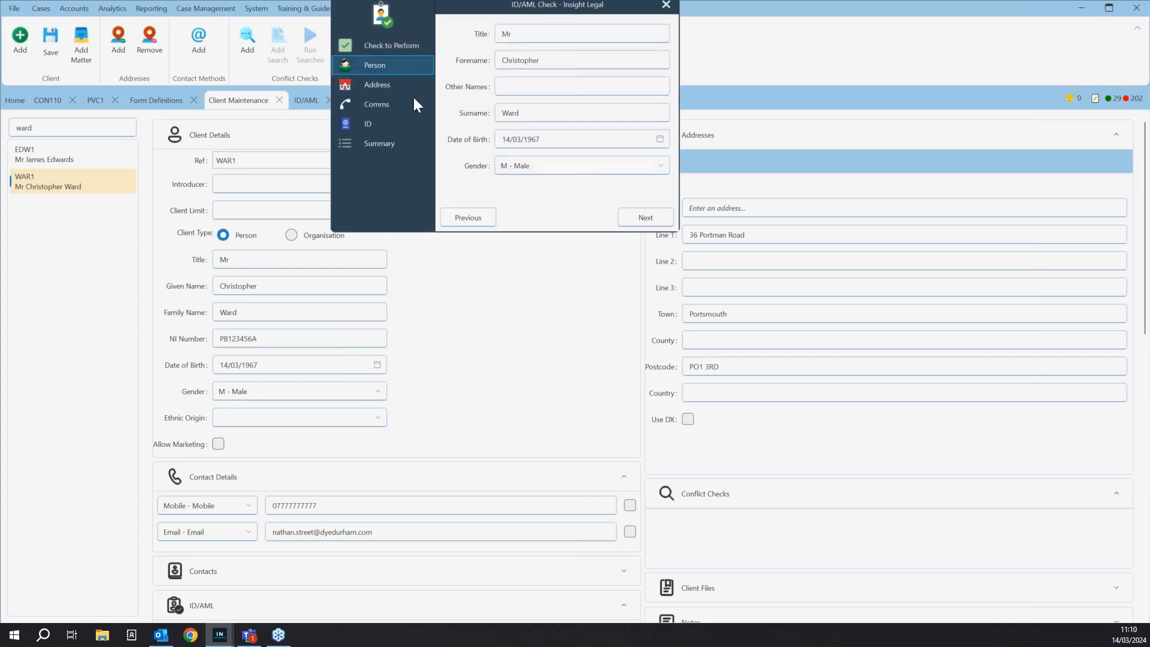
{"action": "left_click", "coordinate": [380, 83]}
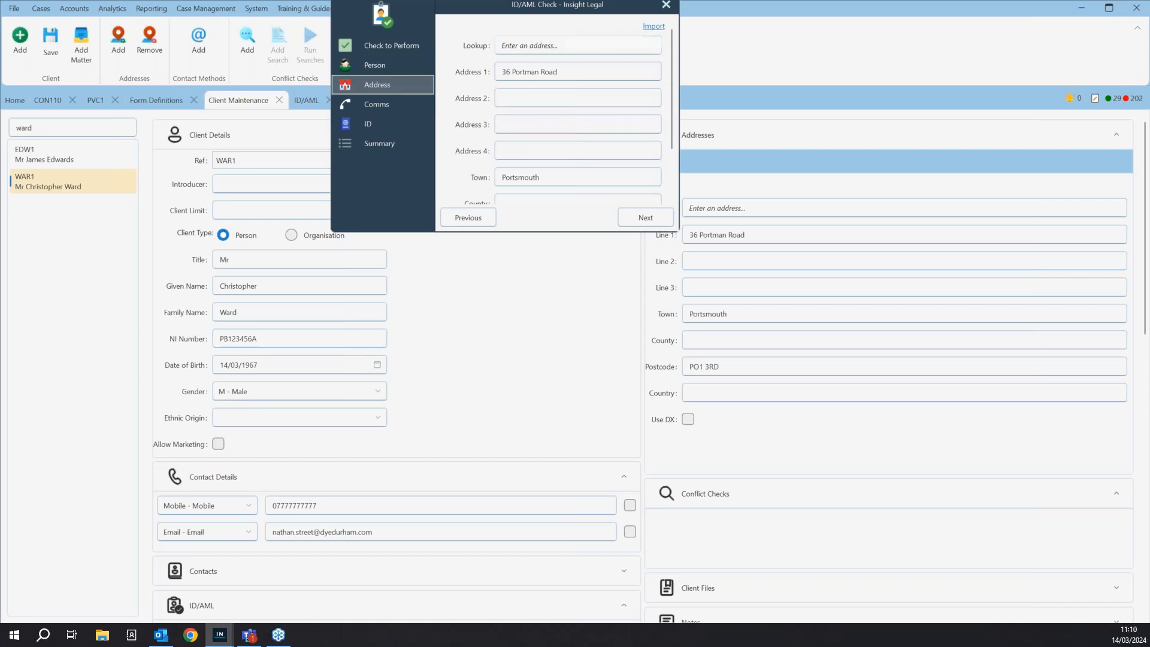
{"action": "left_click", "coordinate": [382, 107]}
{"action": "left_click", "coordinate": [662, 27]}
{"action": "left_click", "coordinate": [401, 127]}
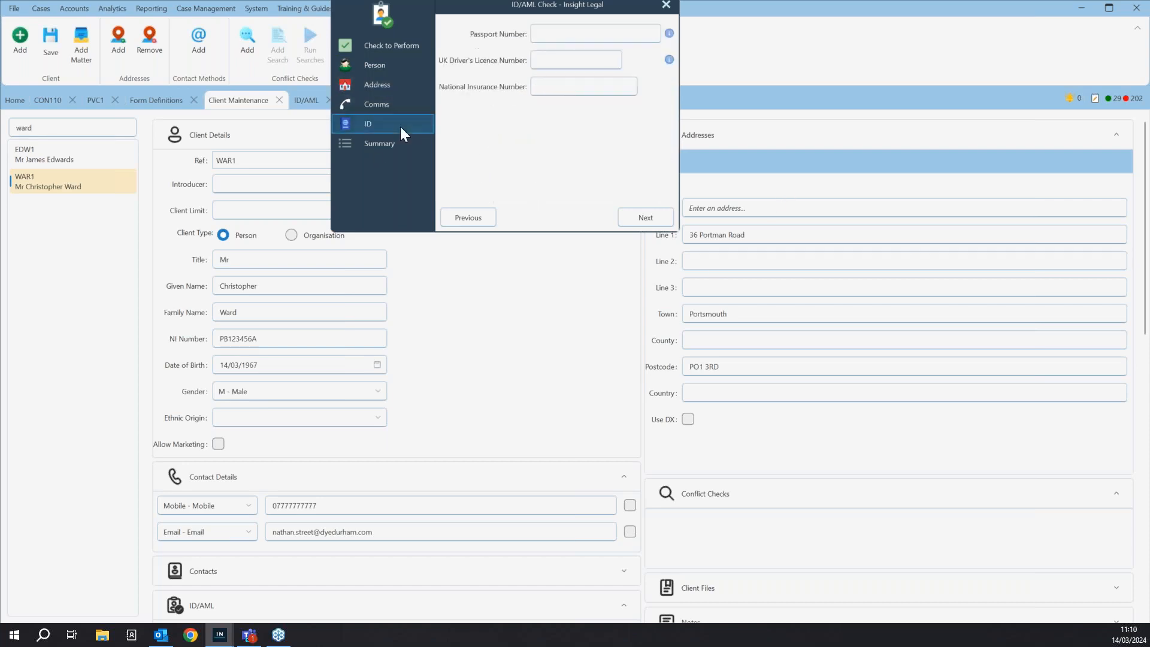
- Enter the client's National Insurance number, proceed to the check's Summary page and close the check without submitting it
{"action": "left_click", "coordinate": [556, 87]}
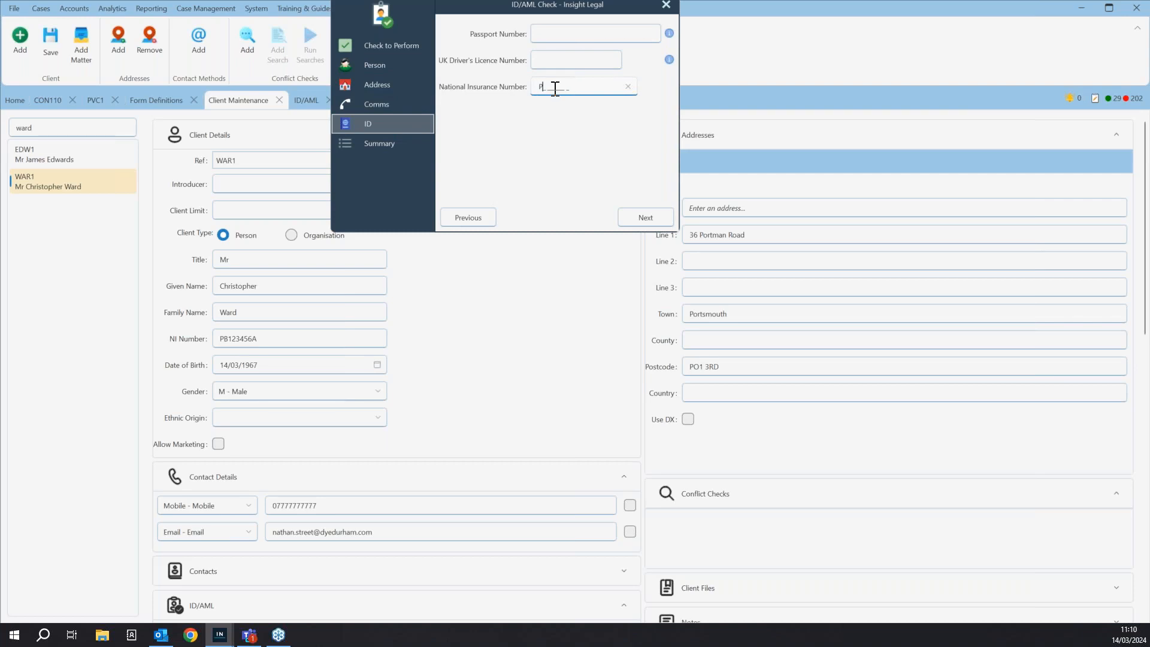
{"action": "left_click", "coordinate": [638, 219]}
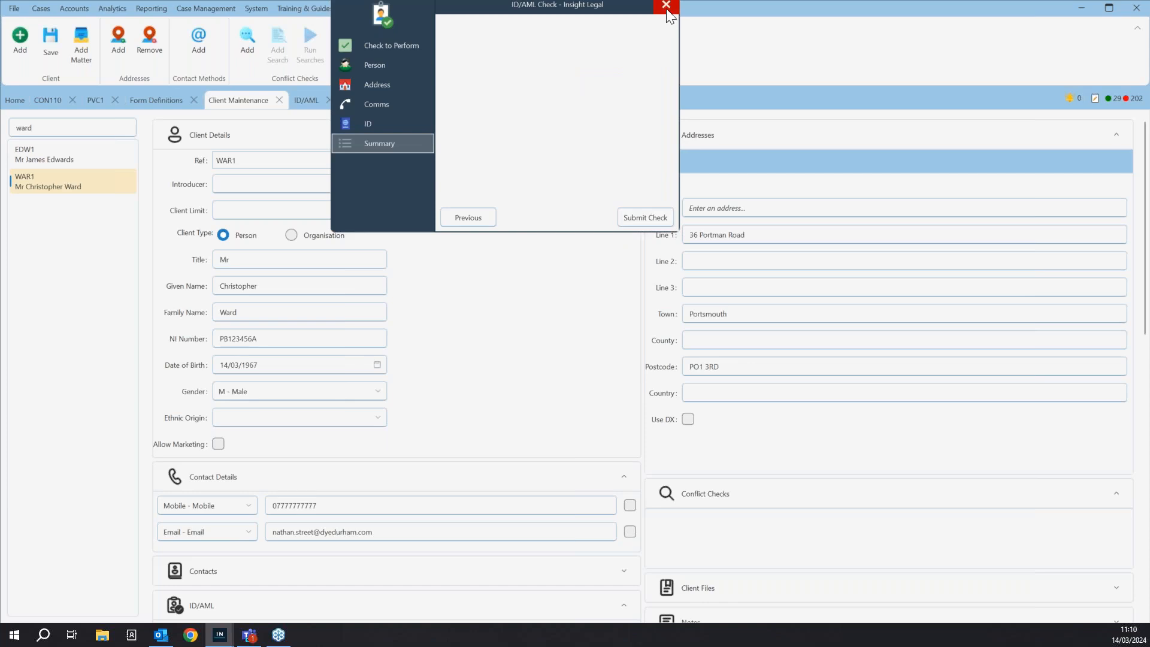
{"action": "left_click", "coordinate": [654, 218]}
- Examine the client's past ID/AML checks in the client record and in the client's files on the residential purchase matter
{"action": "scroll", "coordinate": [500, 336], "scroll_direction": "down", "scroll_amount": 3}
{"action": "scroll", "coordinate": [504, 341], "scroll_direction": "down", "scroll_amount": 15}
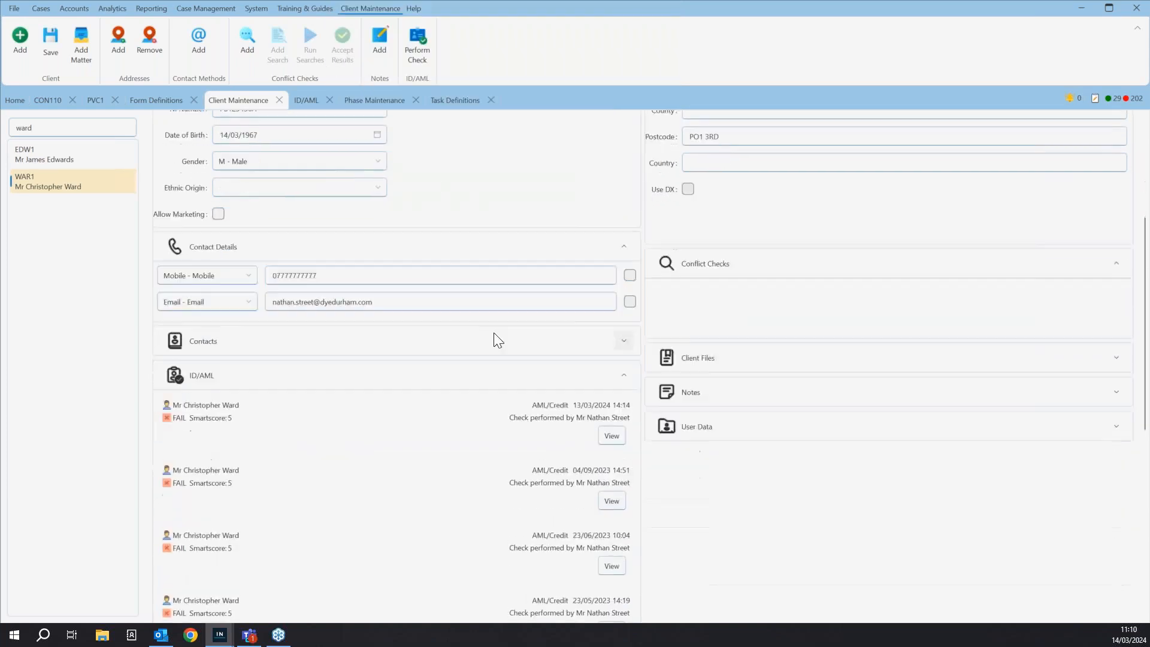
{"action": "scroll", "coordinate": [518, 508], "scroll_direction": "up", "scroll_amount": 10}
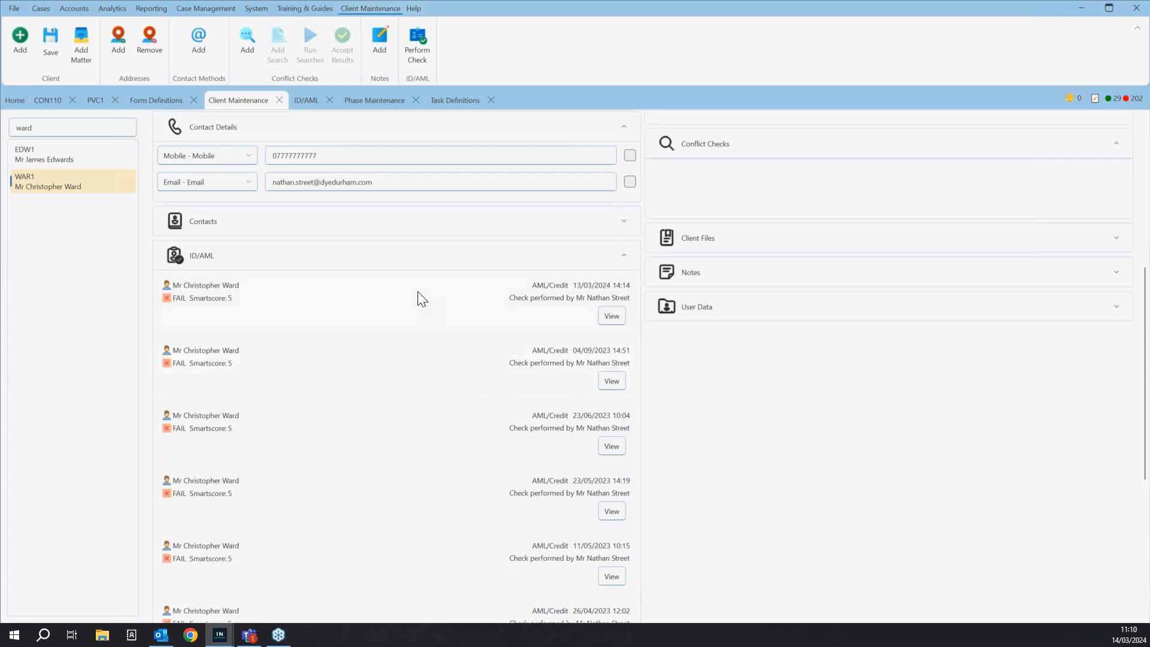
{"action": "left_click", "coordinate": [52, 100]}
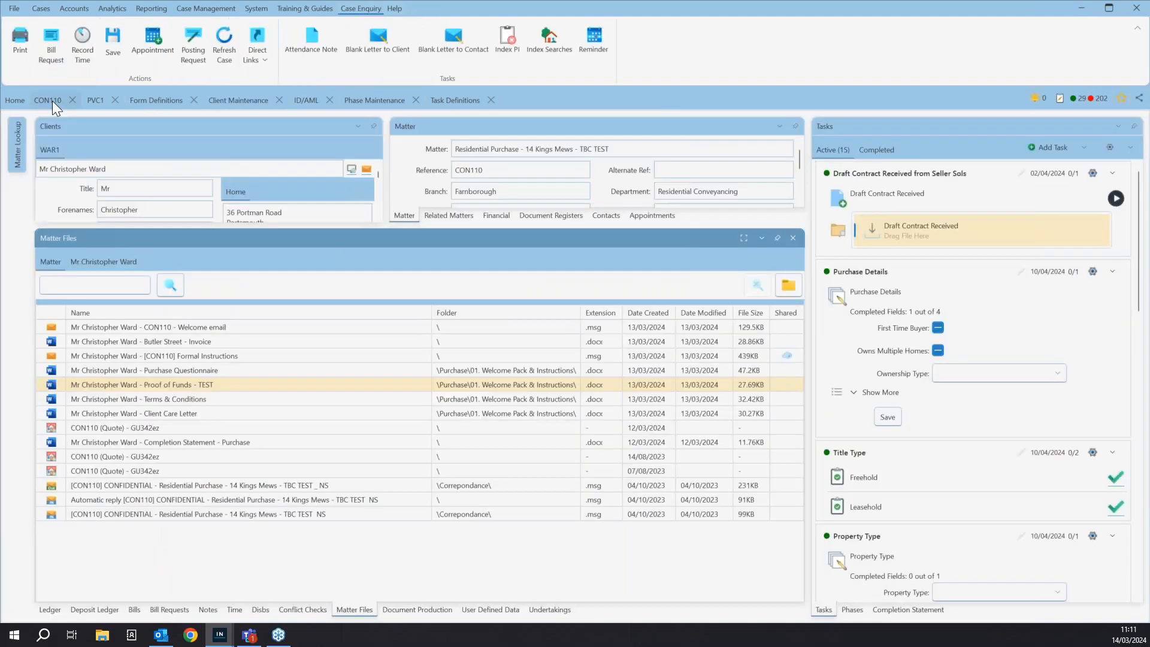
{"action": "left_click", "coordinate": [91, 262]}
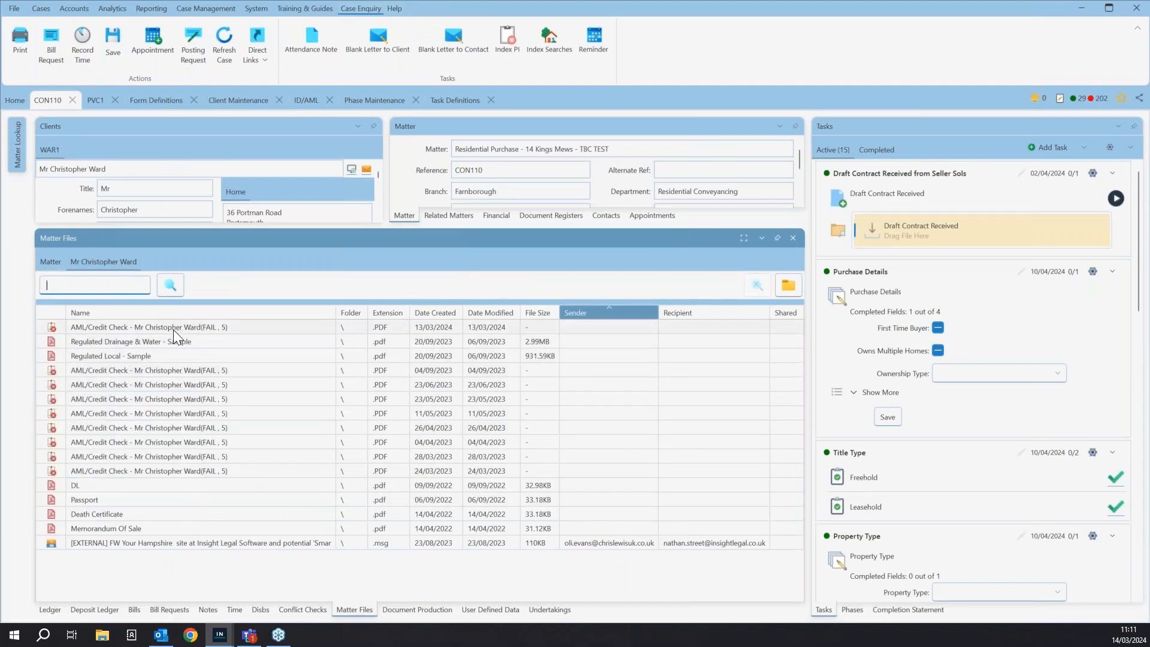
{"action": "mouse_move", "coordinate": [174, 330]}
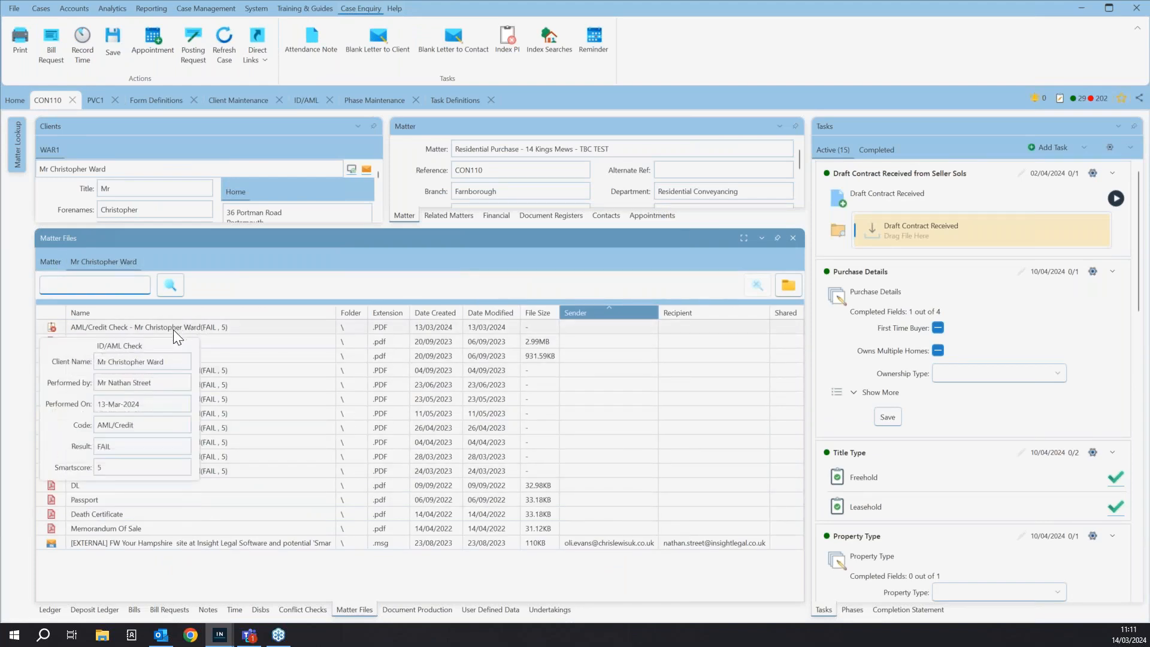
- View the result of the client's AML/Credit check dated 13/03/2024, read its PDF report and close both
{"action": "left_click", "coordinate": [305, 103]}
{"action": "left_click", "coordinate": [238, 100]}
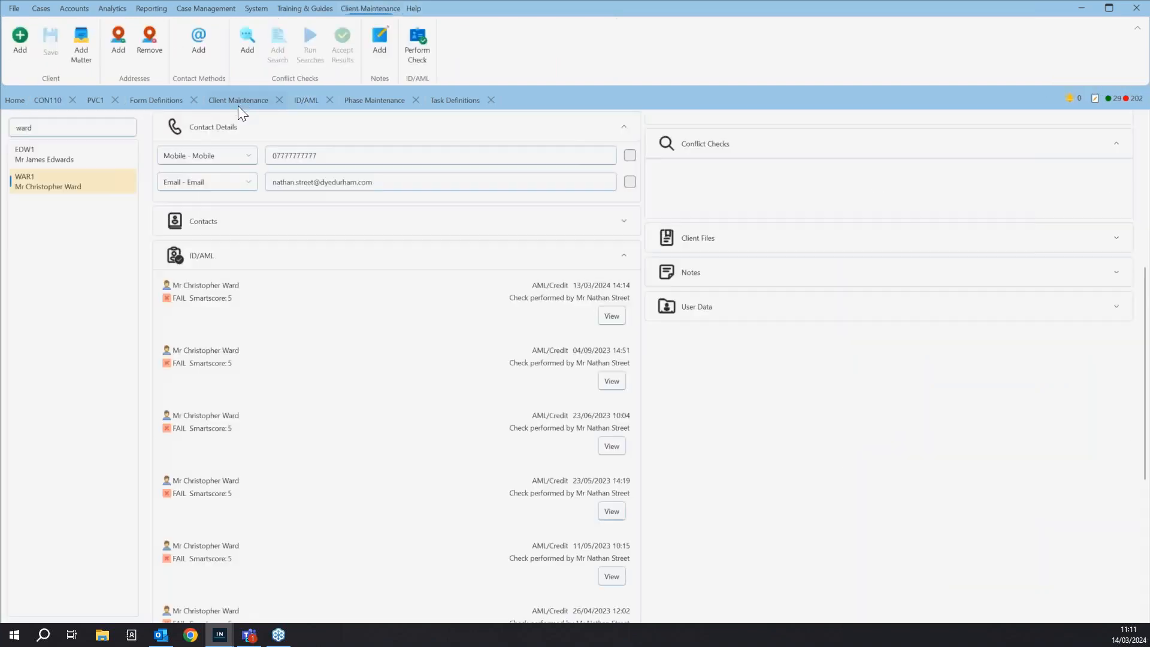
{"action": "left_click", "coordinate": [611, 316]}
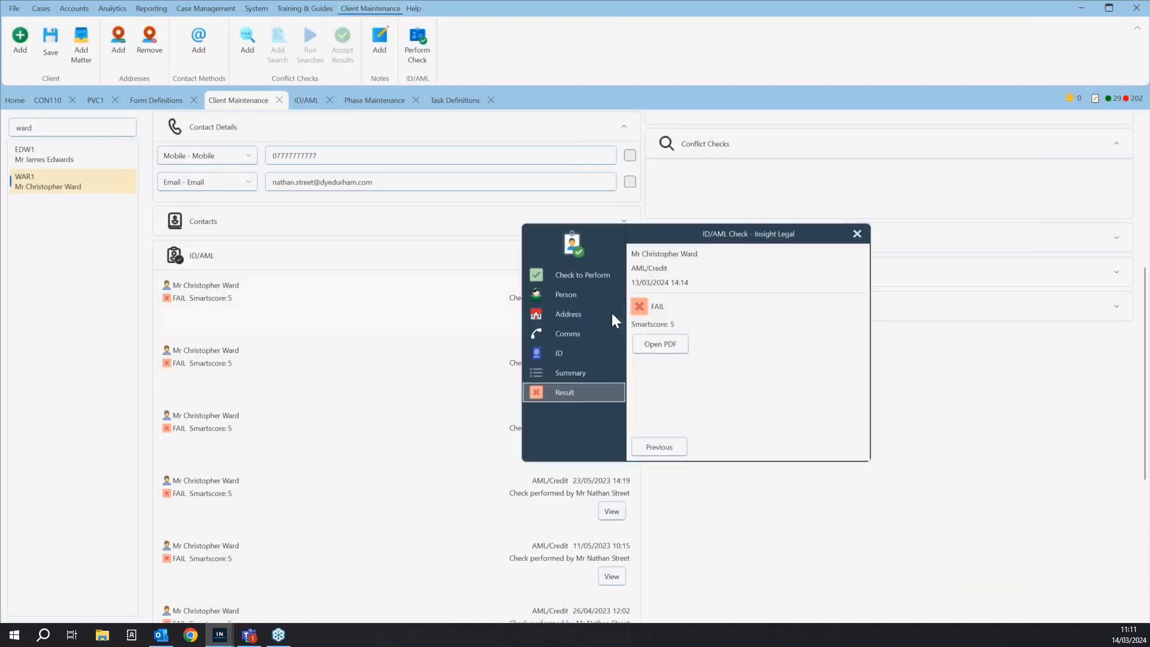
{"action": "left_click", "coordinate": [661, 344]}
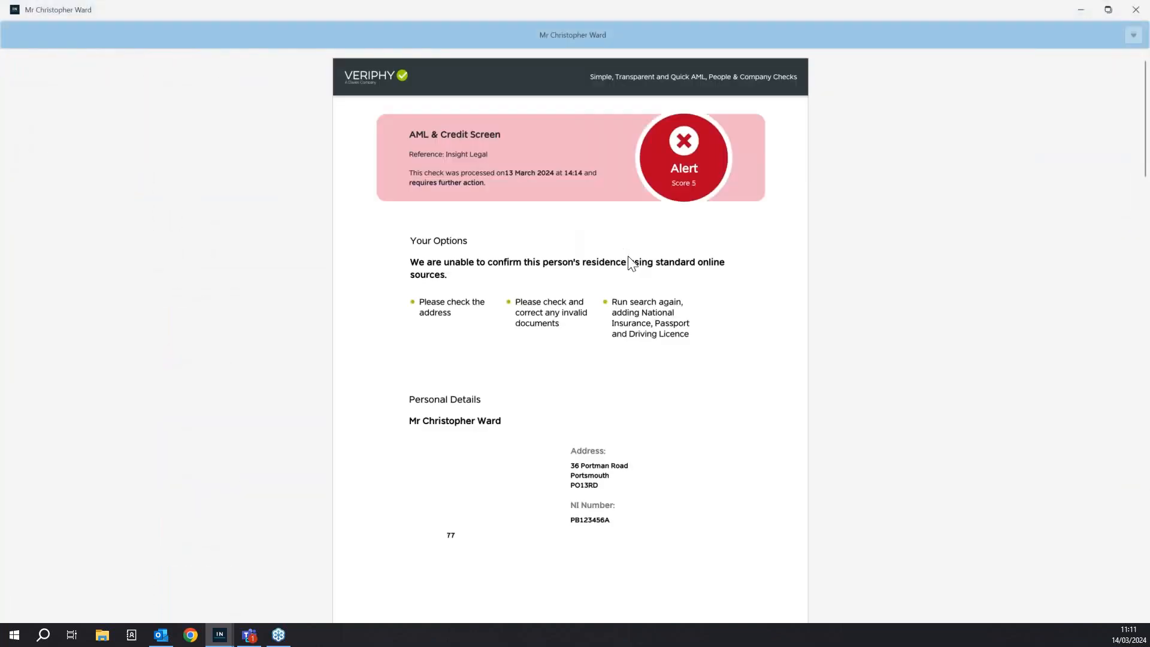
{"action": "scroll", "coordinate": [699, 331], "scroll_direction": "down", "scroll_amount": 2}
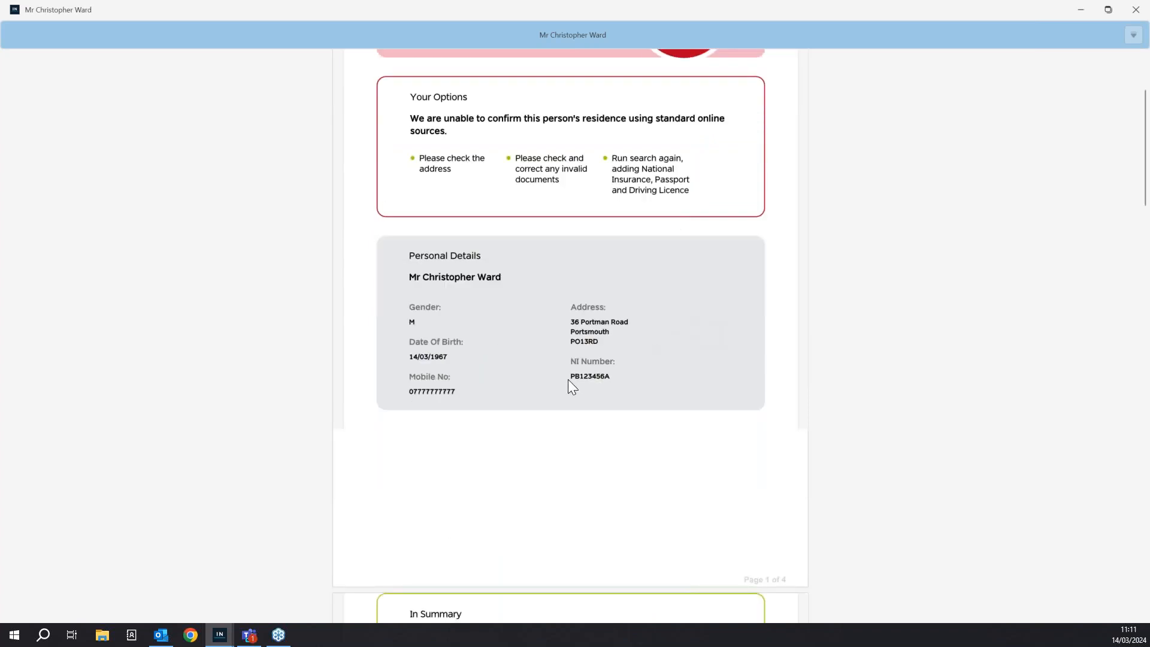
{"action": "left_click", "coordinate": [1136, 10]}
{"action": "left_click", "coordinate": [858, 233]}
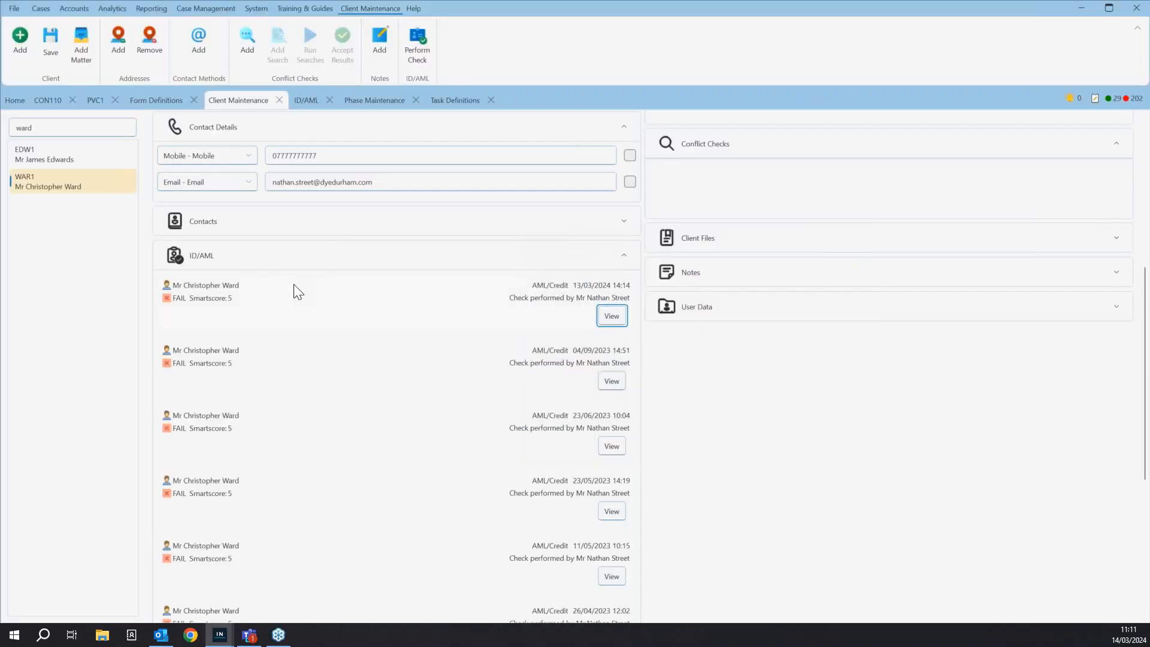
- Start a standalone ID/AML check, inspect its blank Person page and close it without entering details
{"action": "scroll", "coordinate": [333, 351], "scroll_direction": "up", "scroll_amount": 5}
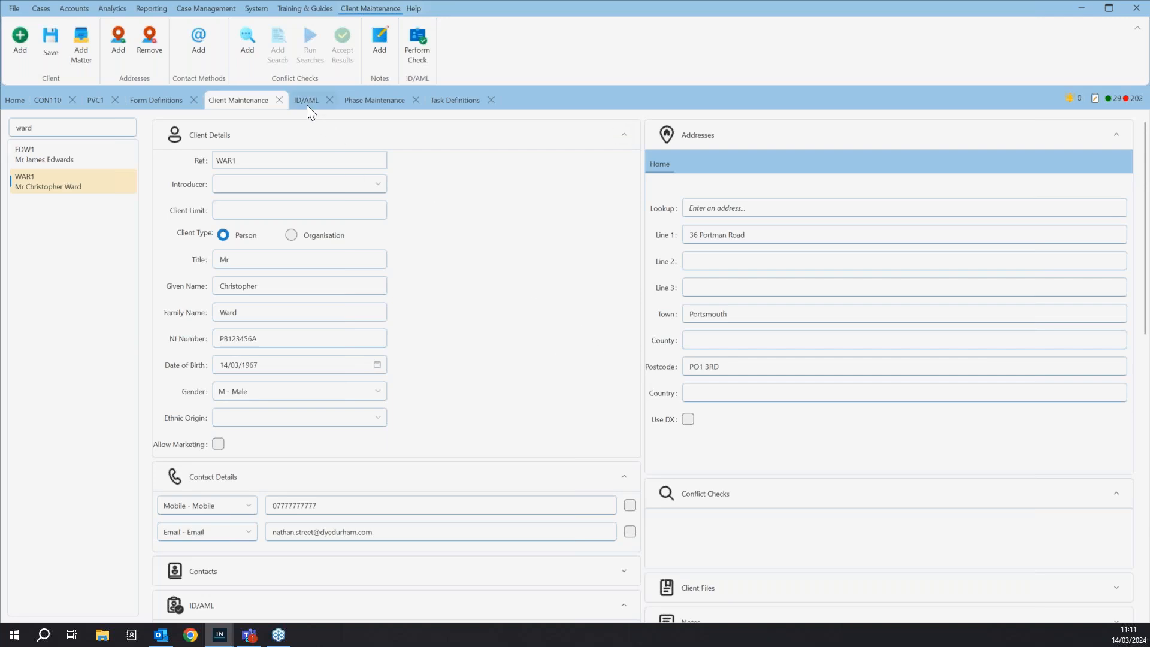
{"action": "left_click", "coordinate": [38, 8]}
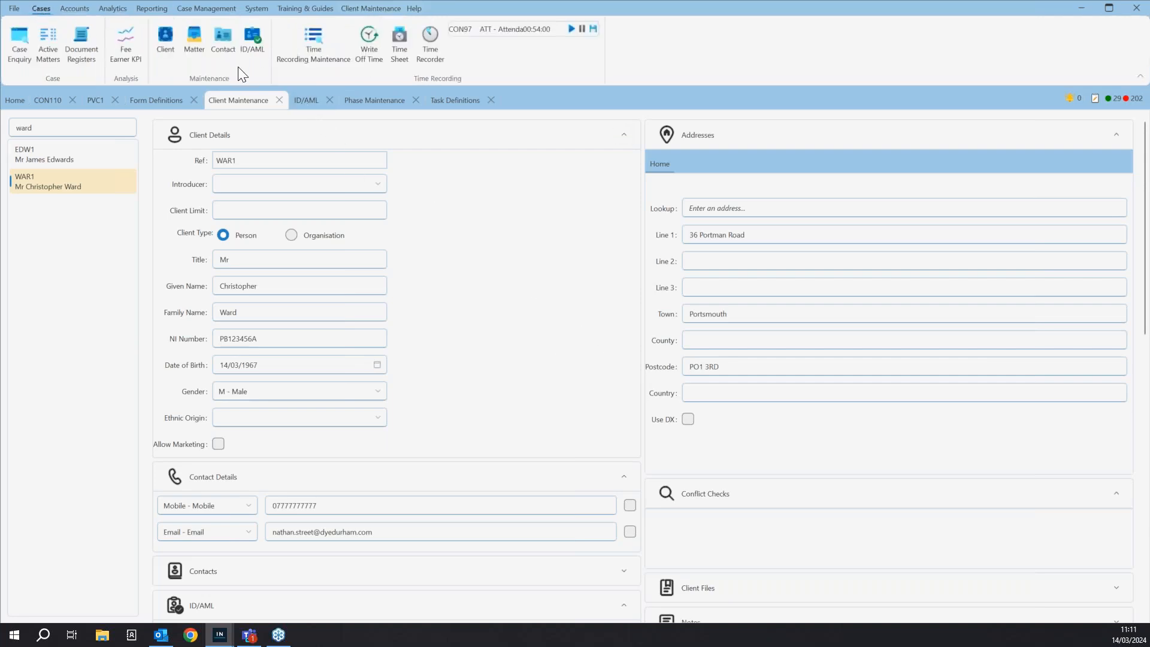
{"action": "left_click", "coordinate": [301, 101]}
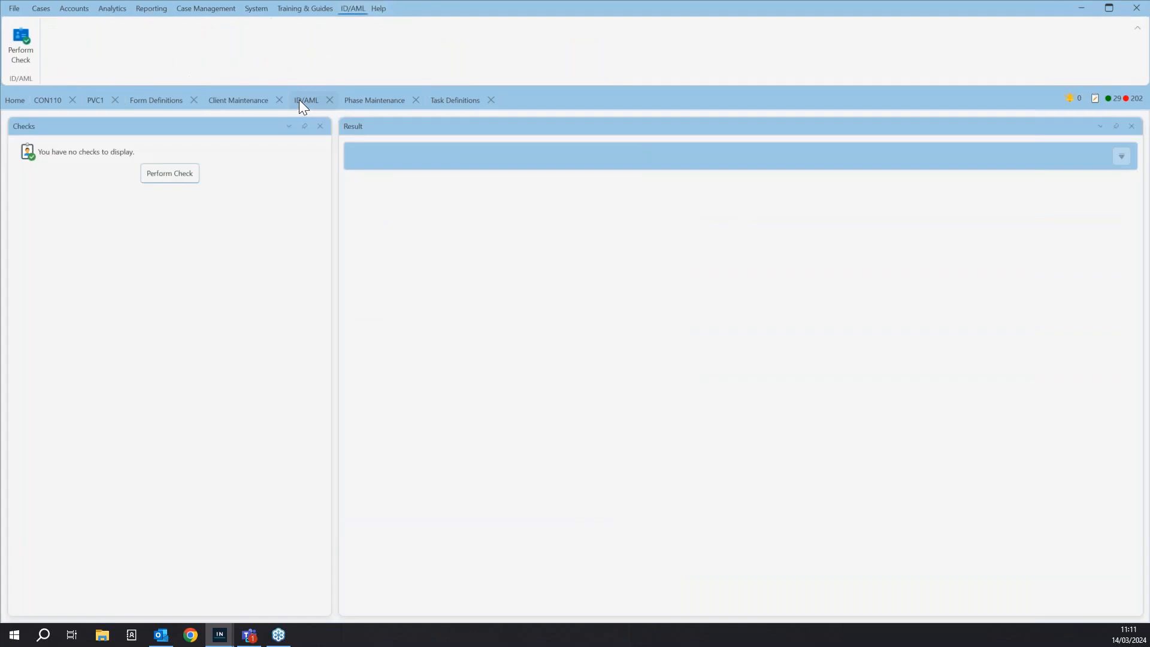
{"action": "left_click", "coordinate": [174, 175]}
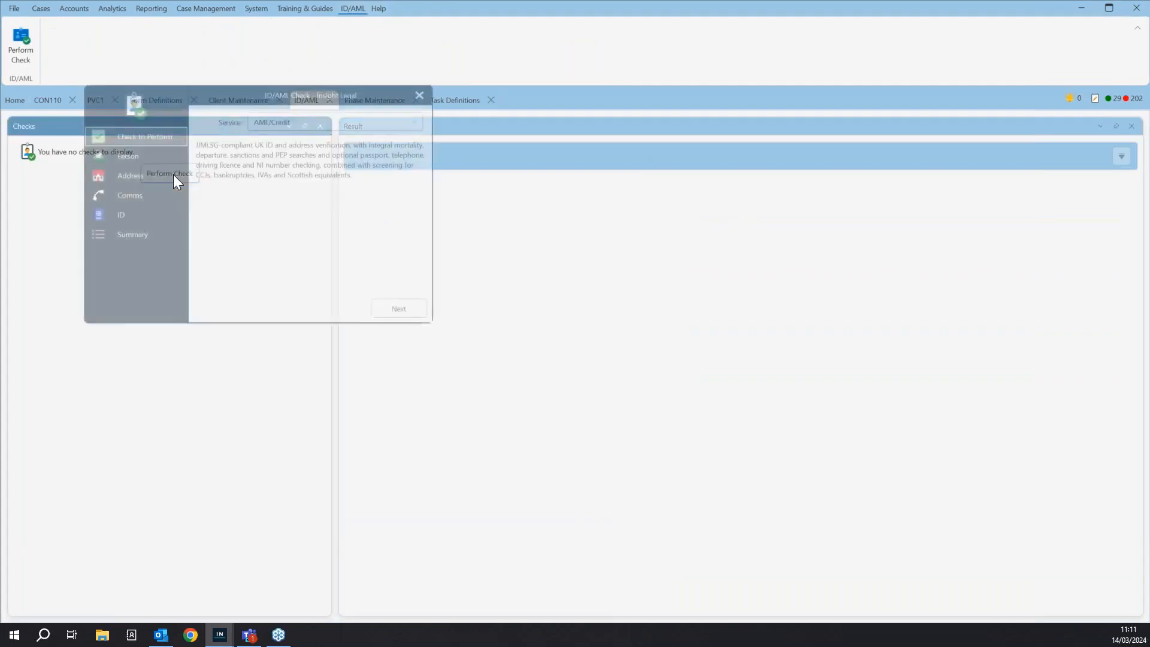
{"action": "left_click", "coordinate": [124, 157]}
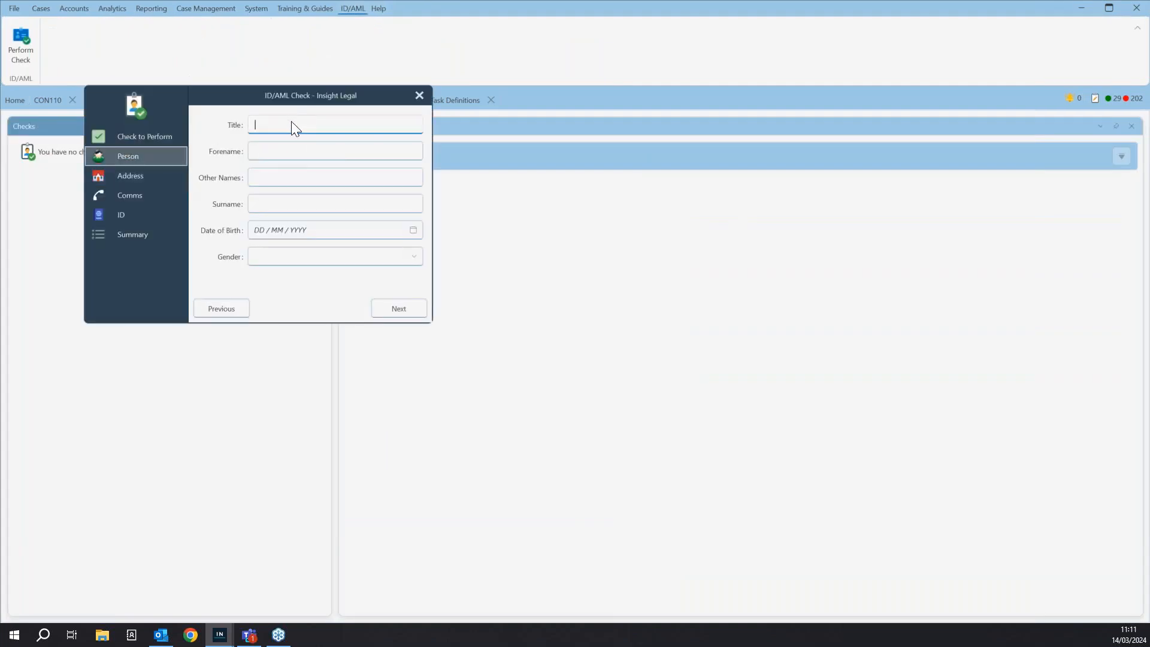
{"action": "left_click", "coordinate": [294, 151]}
{"action": "key", "text": "Tab"}
{"action": "left_click", "coordinate": [285, 203]}
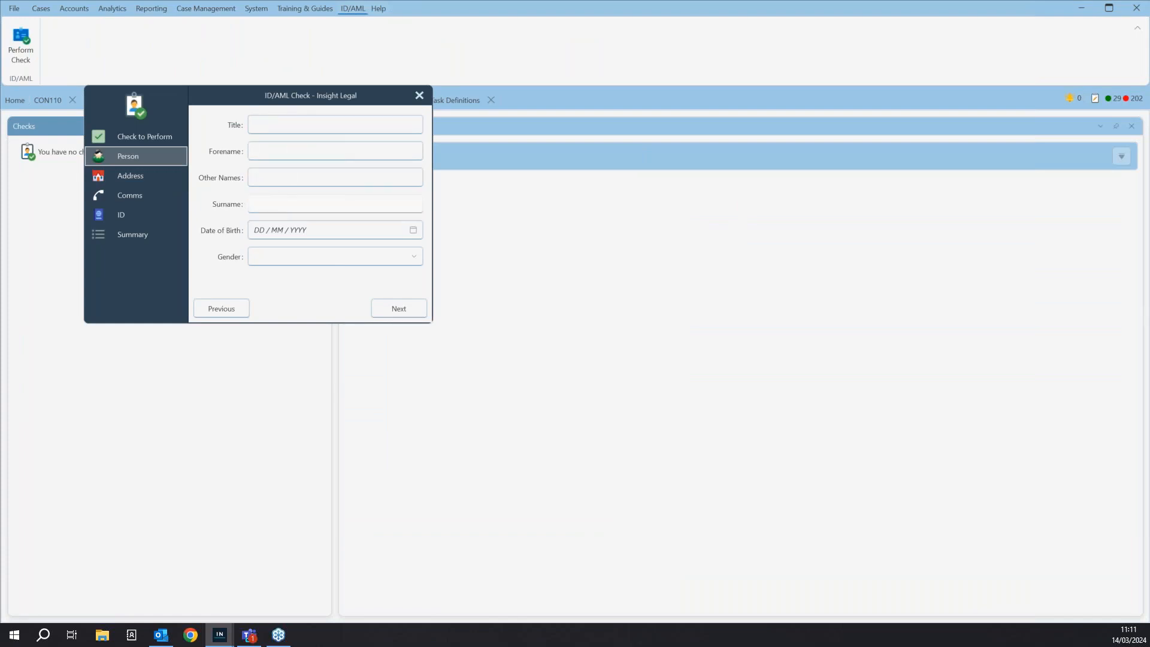
{"action": "left_click", "coordinate": [420, 96]}
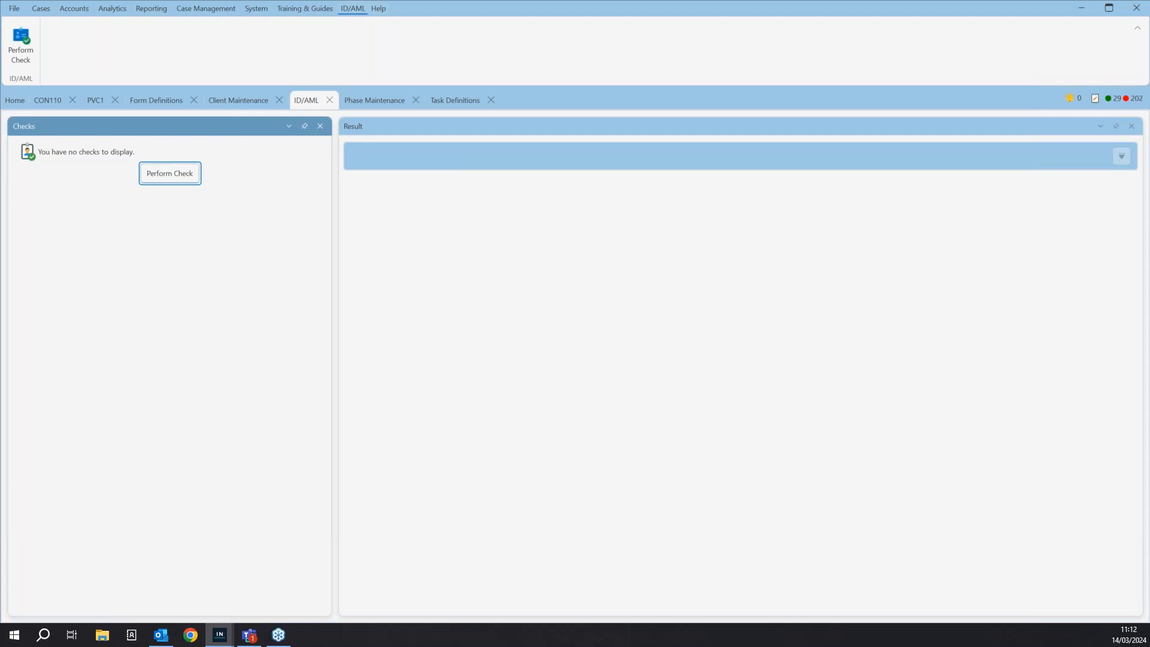
- Complete the Purchase Details task on the residential purchase matter with First Time Buyer ticked, and show the completed tasks
{"action": "left_click", "coordinate": [50, 106]}
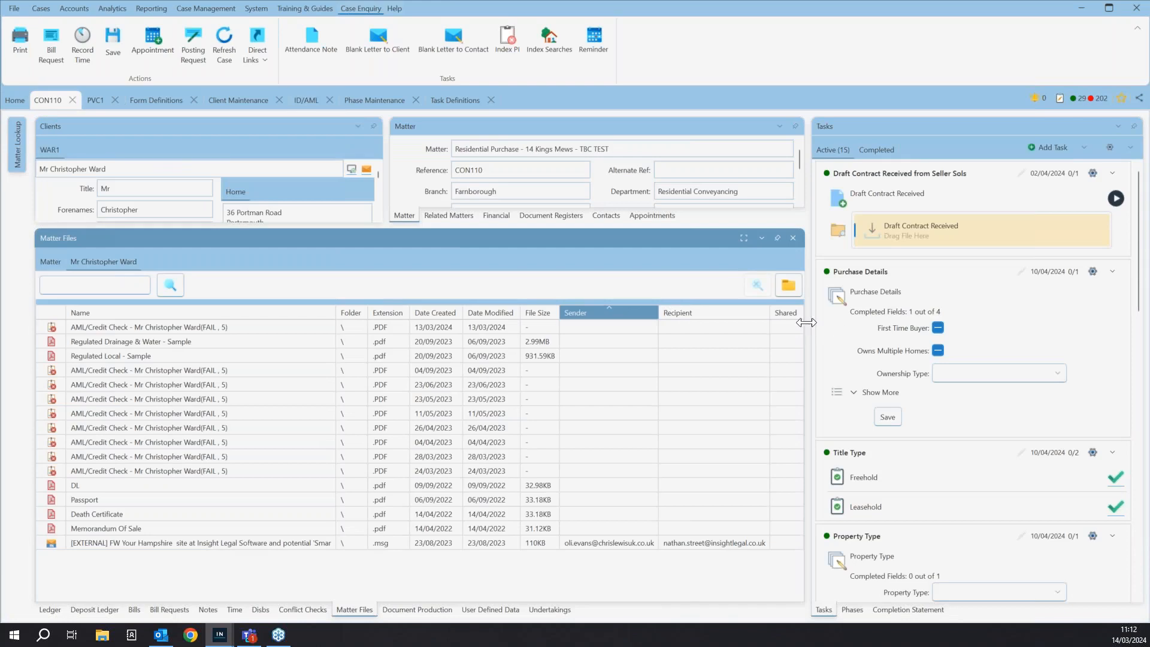
{"action": "left_click_drag", "start_coordinate": [807, 324], "coordinate": [667, 324]}
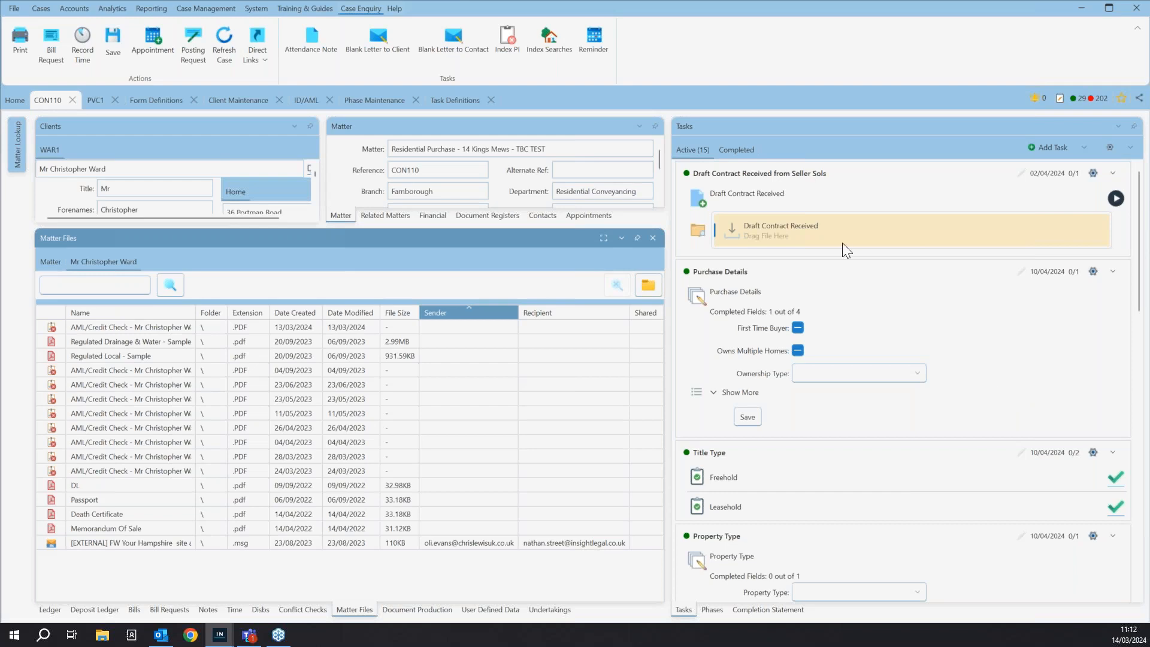
{"action": "left_click", "coordinate": [799, 327]}
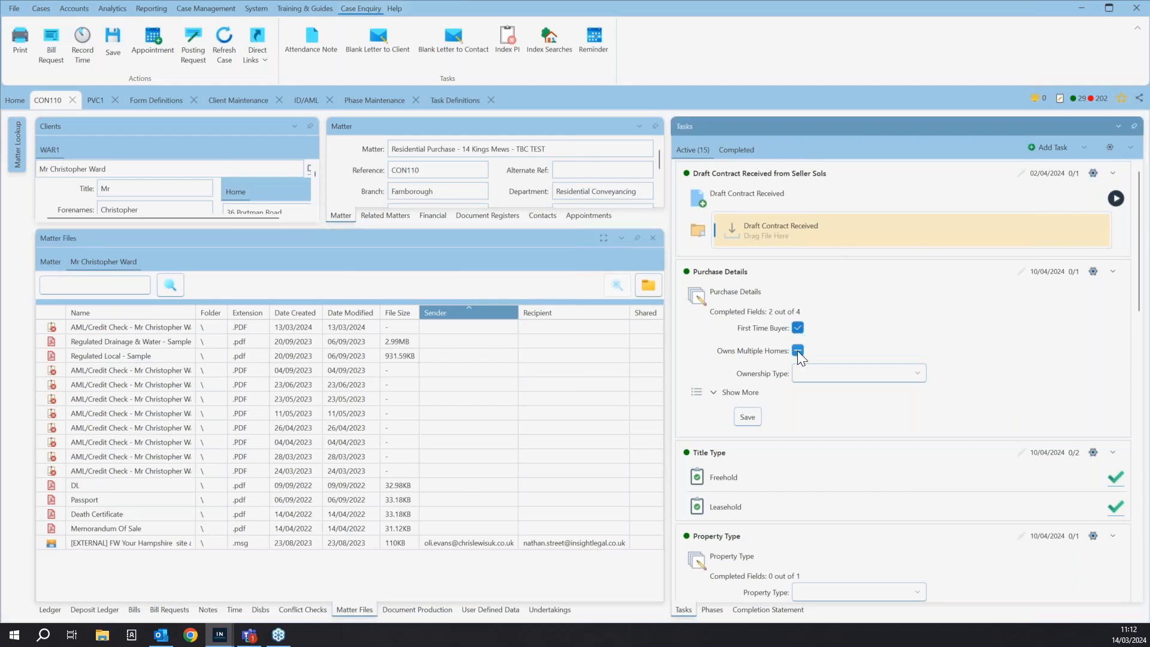
{"action": "left_click", "coordinate": [827, 402]}
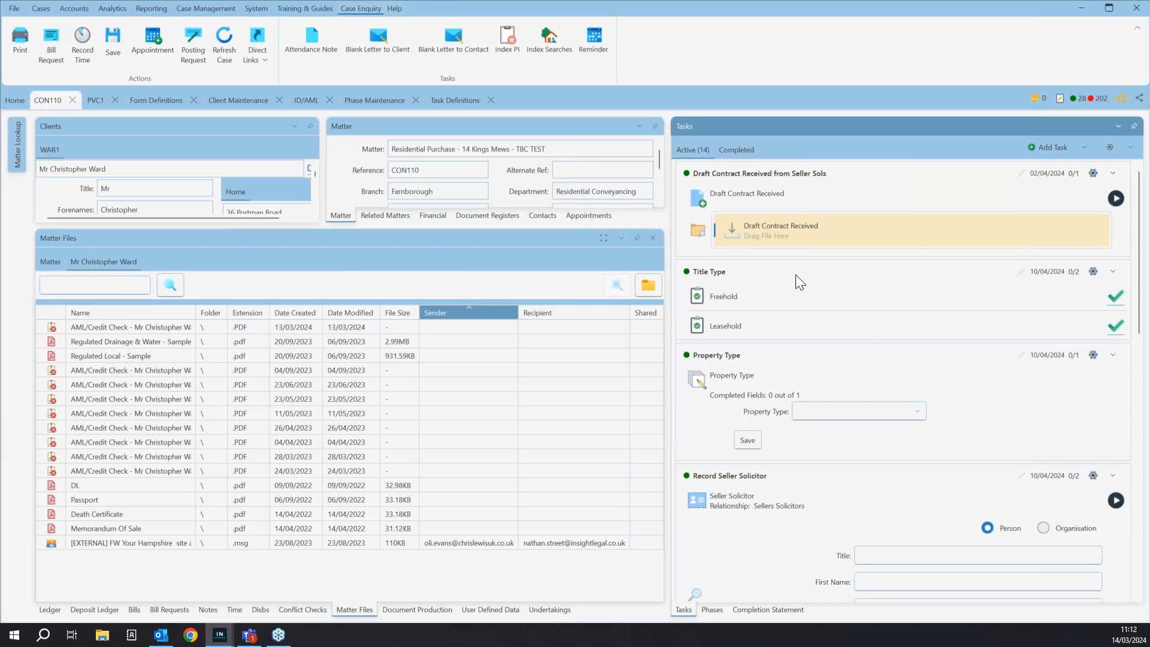
{"action": "left_click", "coordinate": [736, 150]}
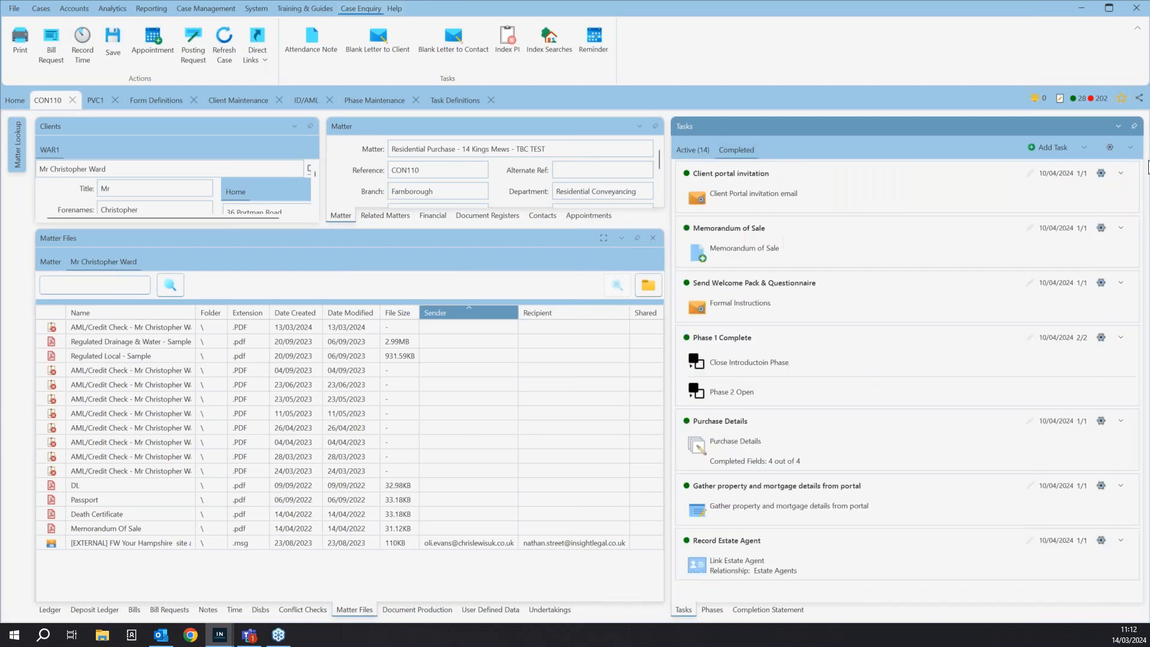
- Show the task history of the completed Client portal invitation task, and view the matter's active tasks and phases
{"action": "left_click", "coordinate": [1102, 173]}
{"action": "left_click", "coordinate": [1107, 221]}
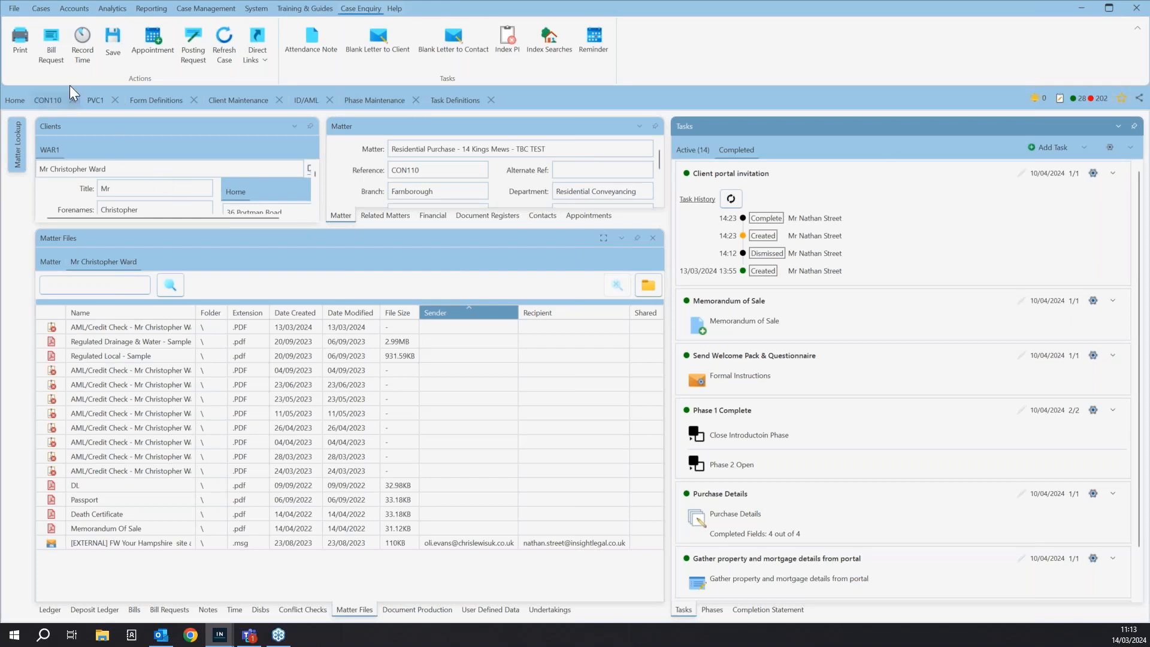
{"action": "left_click", "coordinate": [208, 9]}
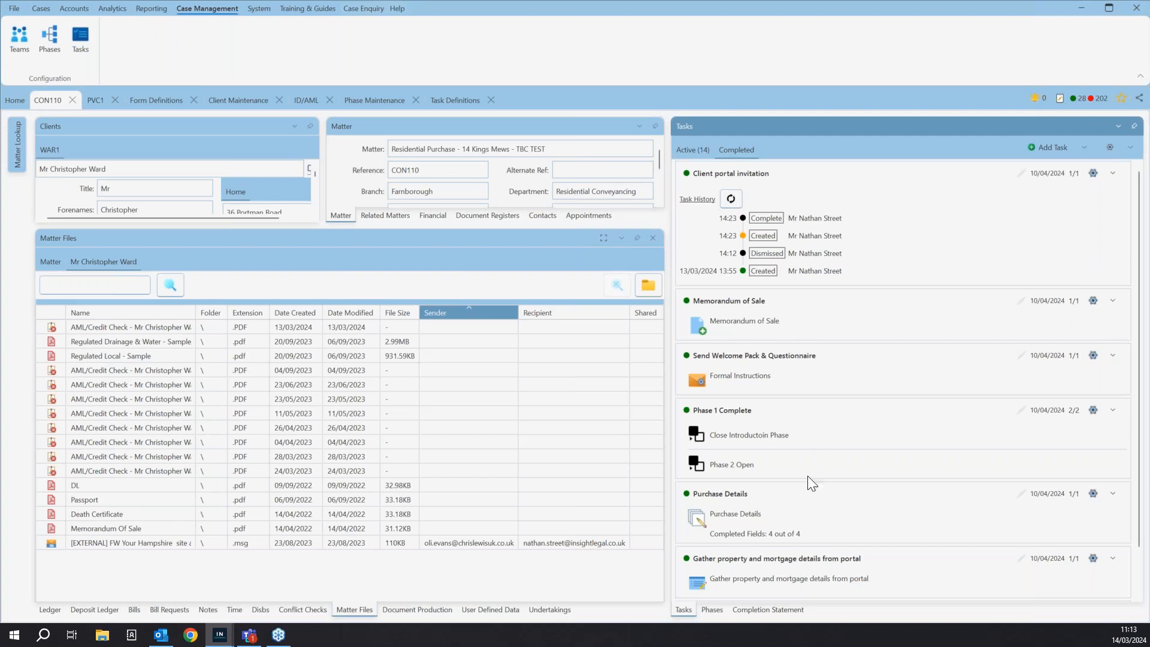
{"action": "left_click", "coordinate": [688, 150]}
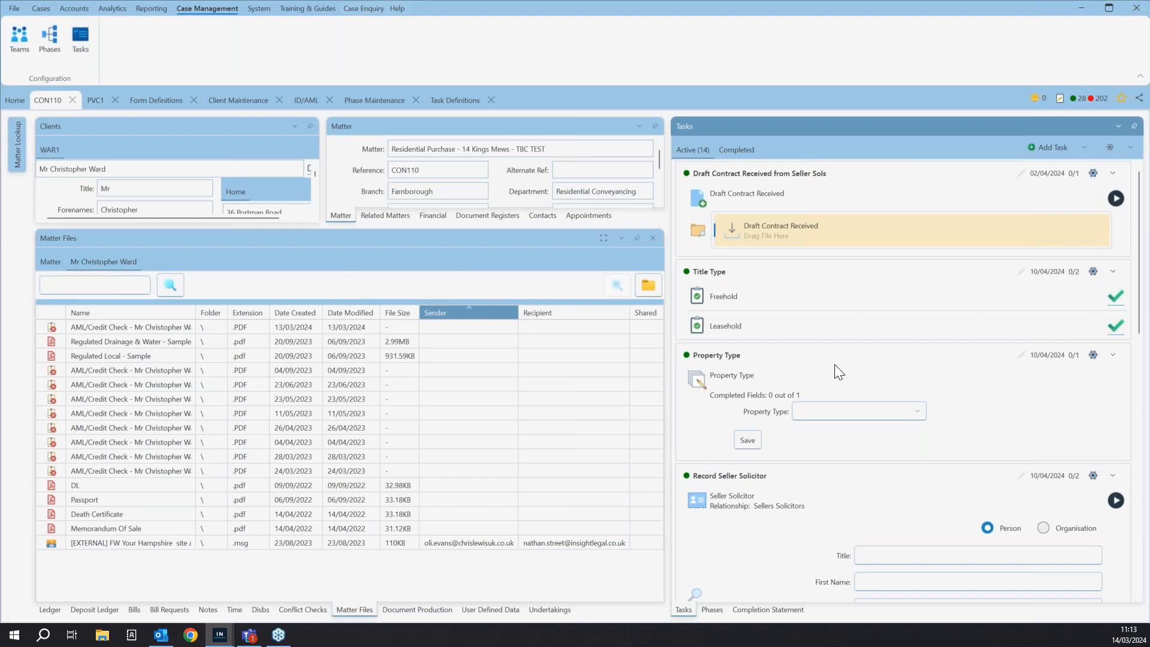
{"action": "left_click", "coordinate": [713, 610]}
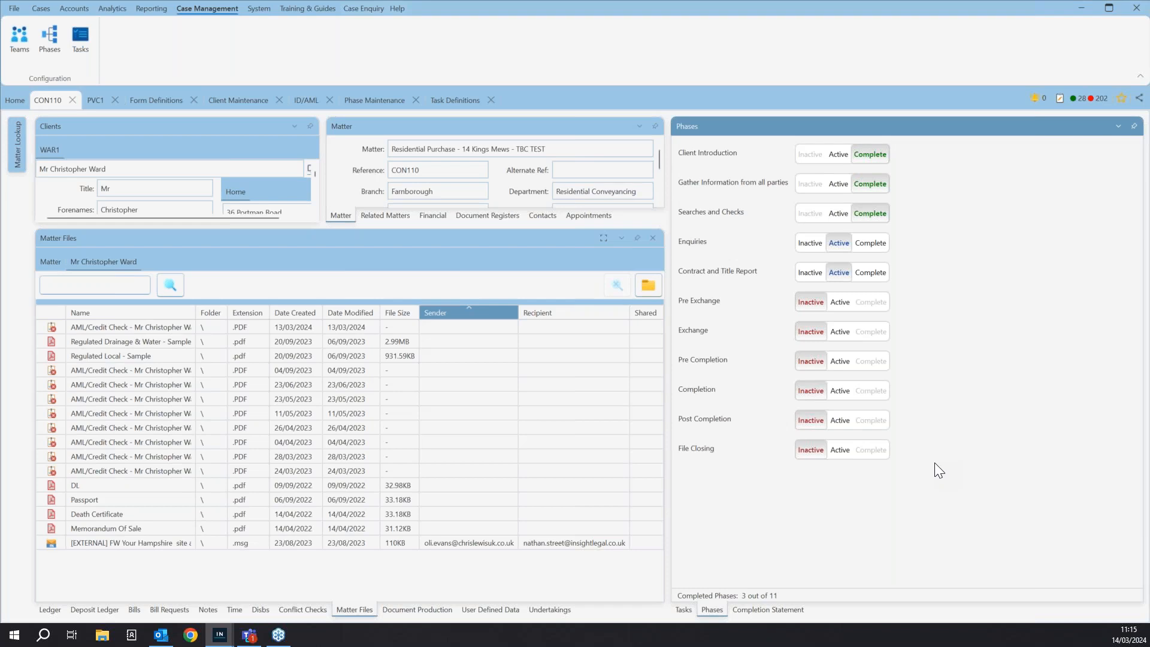
- Define a new phase in Phase Maintenance with code A1 FO and File Opening as both name and description
{"action": "left_click", "coordinate": [379, 102]}
{"action": "left_click", "coordinate": [208, 9]}
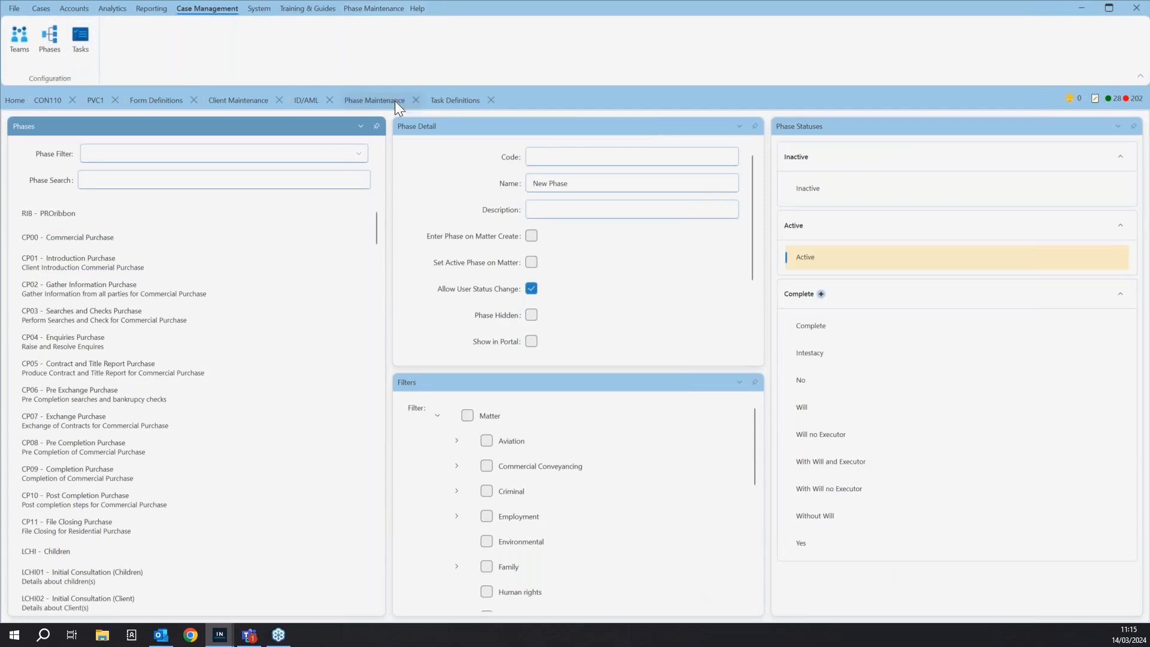
{"action": "left_click_drag", "start_coordinate": [389, 166], "coordinate": [238, 169]}
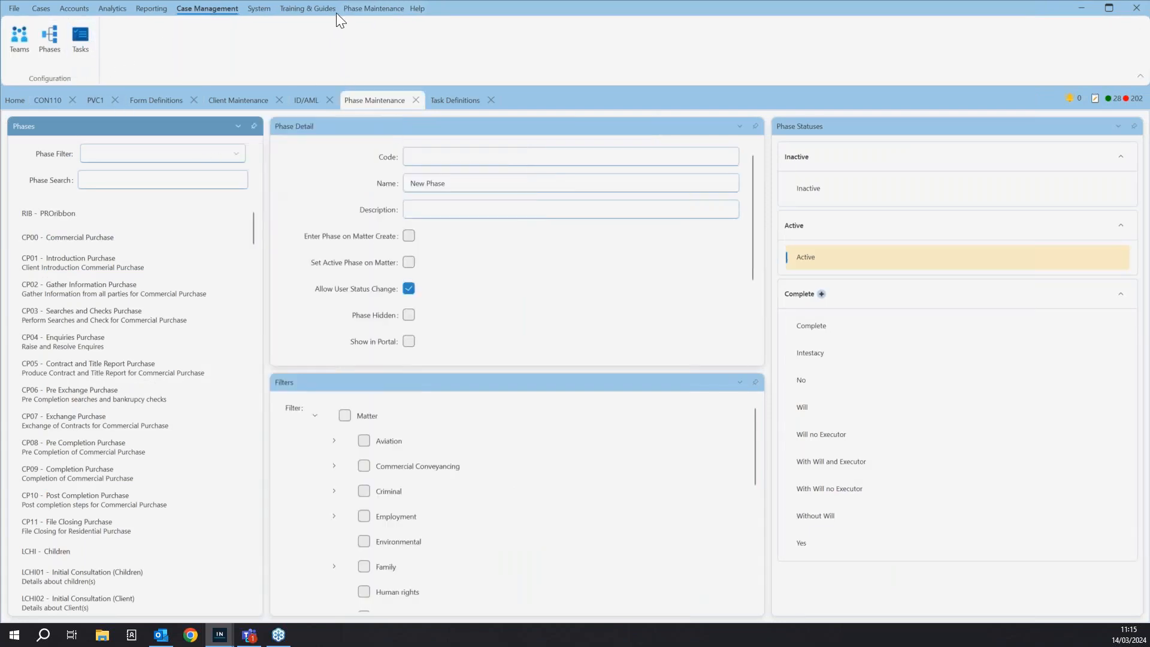
{"action": "left_click", "coordinate": [362, 9]}
{"action": "left_click", "coordinate": [453, 157]}
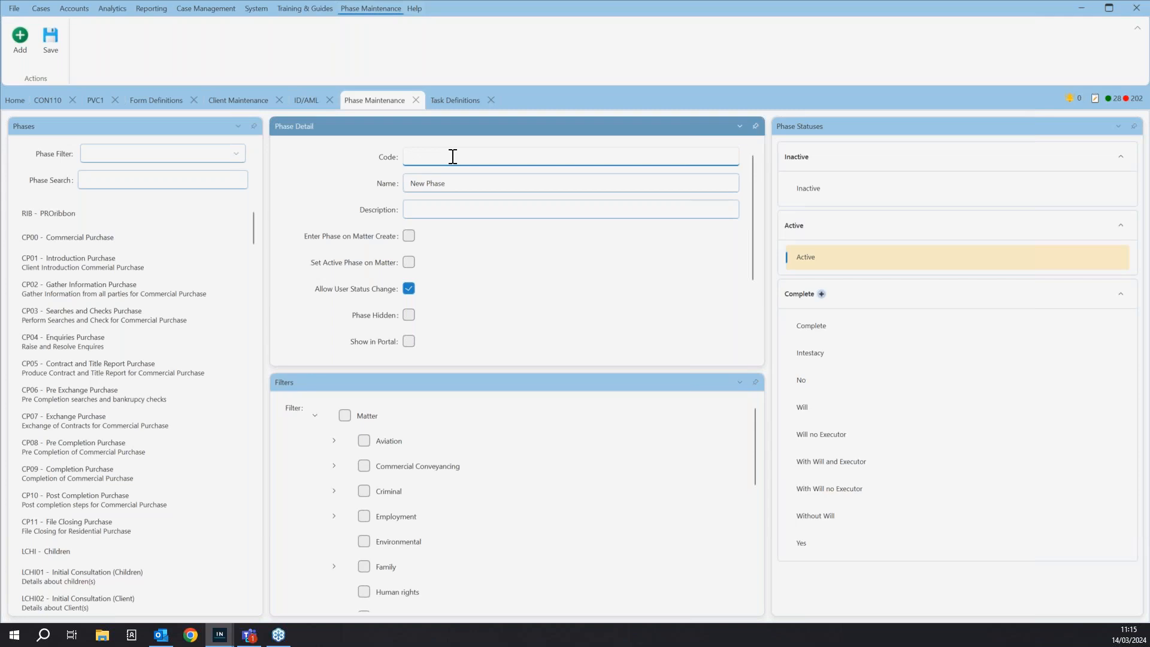
{"action": "type", "text": "Al"}
{"action": "type", "text": "1"}
{"action": "type", "text": " PO"}
{"action": "left_click_drag", "start_coordinate": [483, 183], "coordinate": [358, 185]}
{"action": "type", "text": "File Opening"}
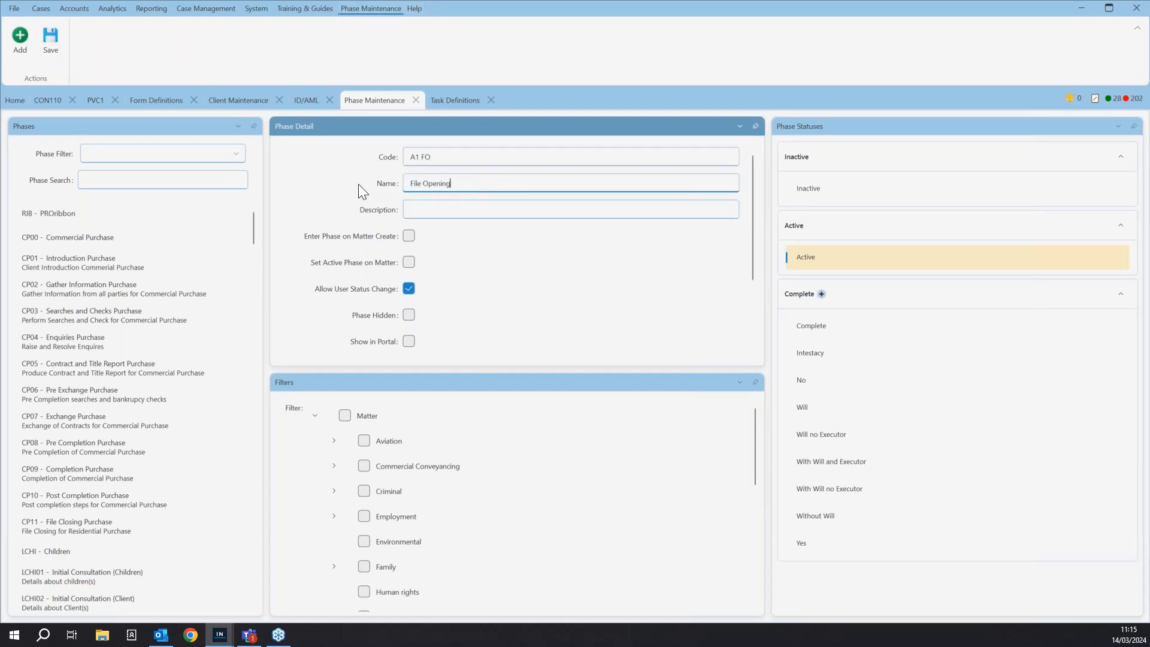
{"action": "left_click", "coordinate": [427, 211]}
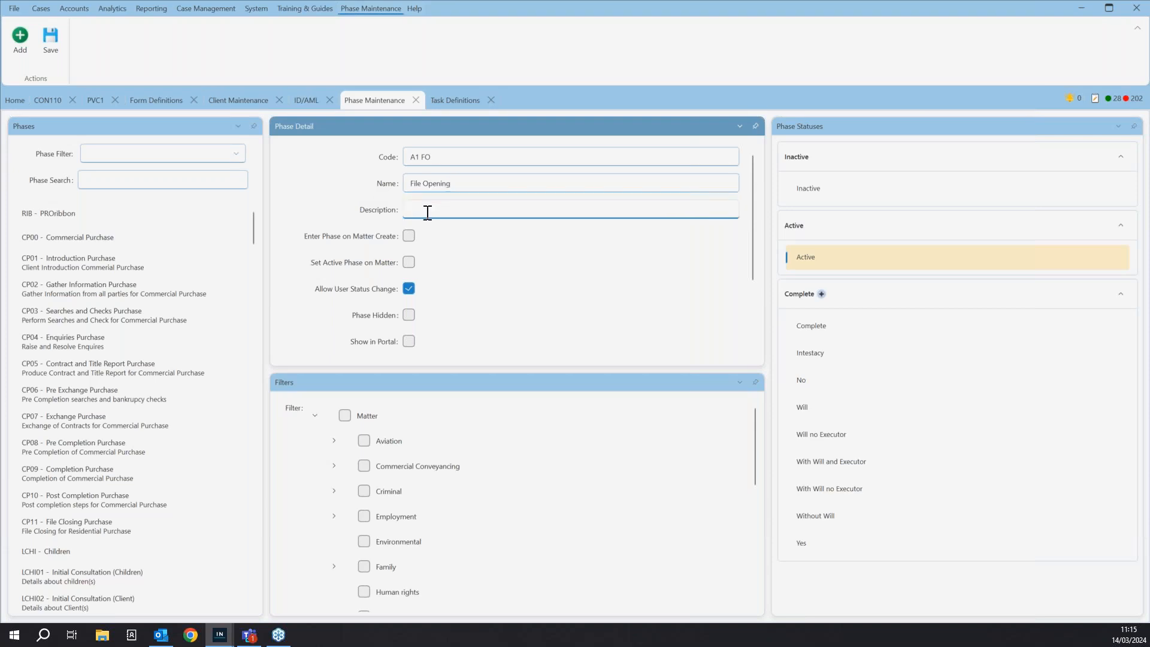
{"action": "type", "text": "File Opening"}
- Enable Enter Phase on Matter Create and Set Active Phase on Matter for the phase, and disable Allow User Status Change
{"action": "left_click", "coordinate": [408, 237]}
{"action": "left_click", "coordinate": [408, 288]}
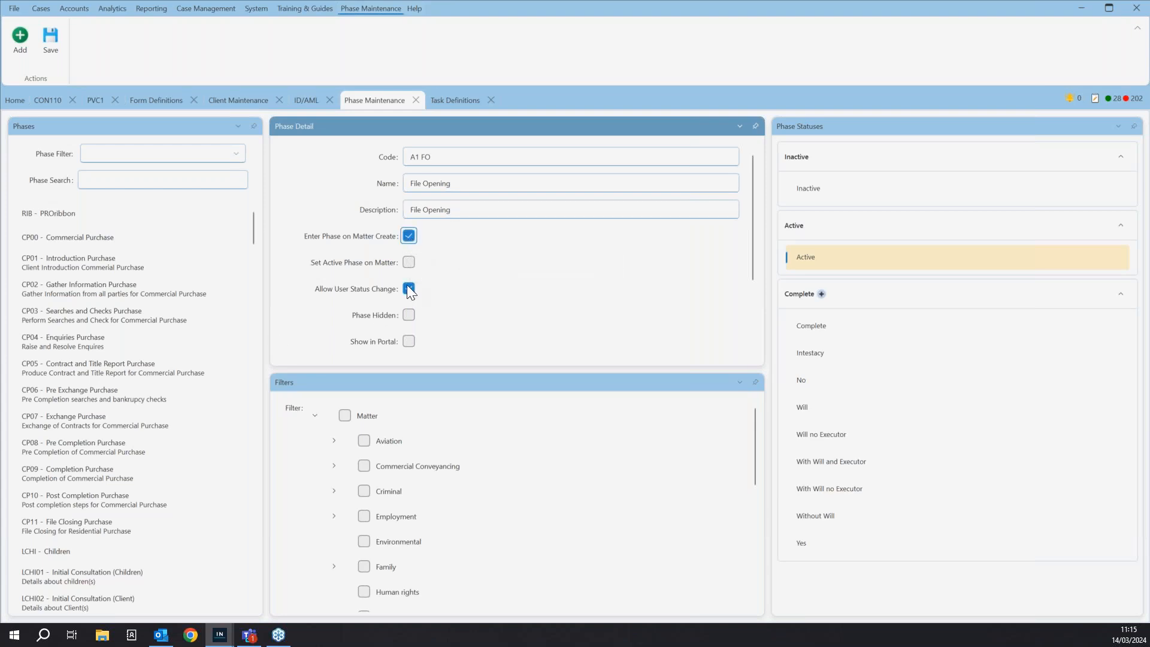
{"action": "left_click", "coordinate": [410, 263]}
- Apply the phase to the whole Matter filter, with Complete as its default complete status and Active as an available status
{"action": "left_click", "coordinate": [346, 417]}
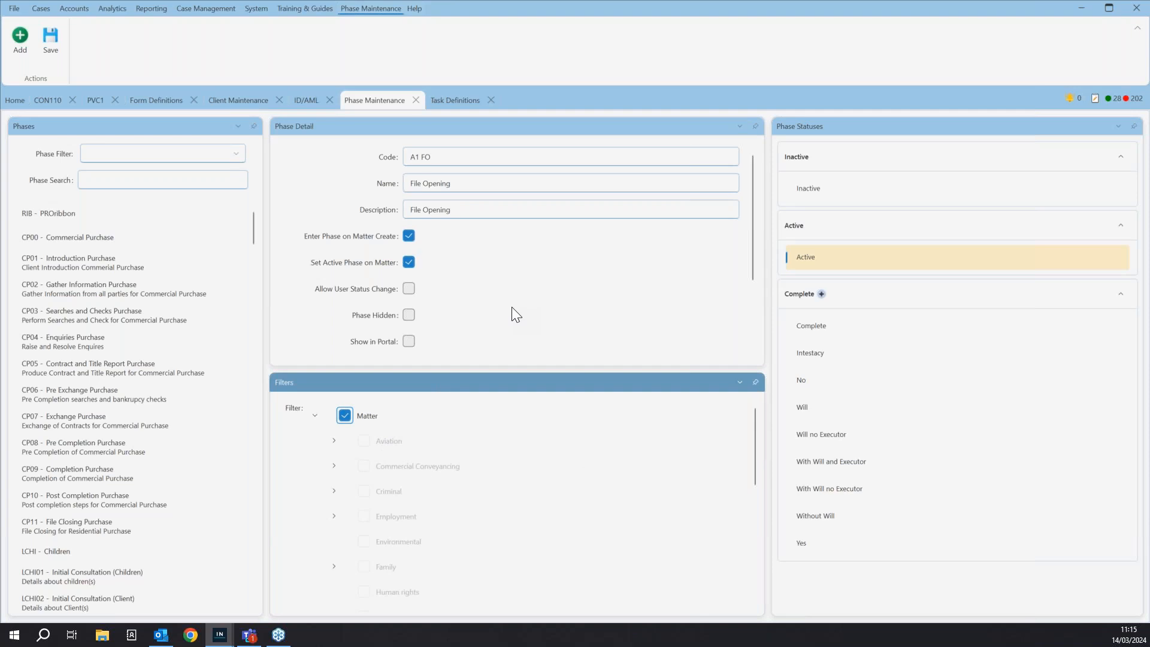
{"action": "left_click_drag", "start_coordinate": [810, 322], "coordinate": [580, 304]}
{"action": "left_click_drag", "start_coordinate": [943, 252], "coordinate": [534, 347]}
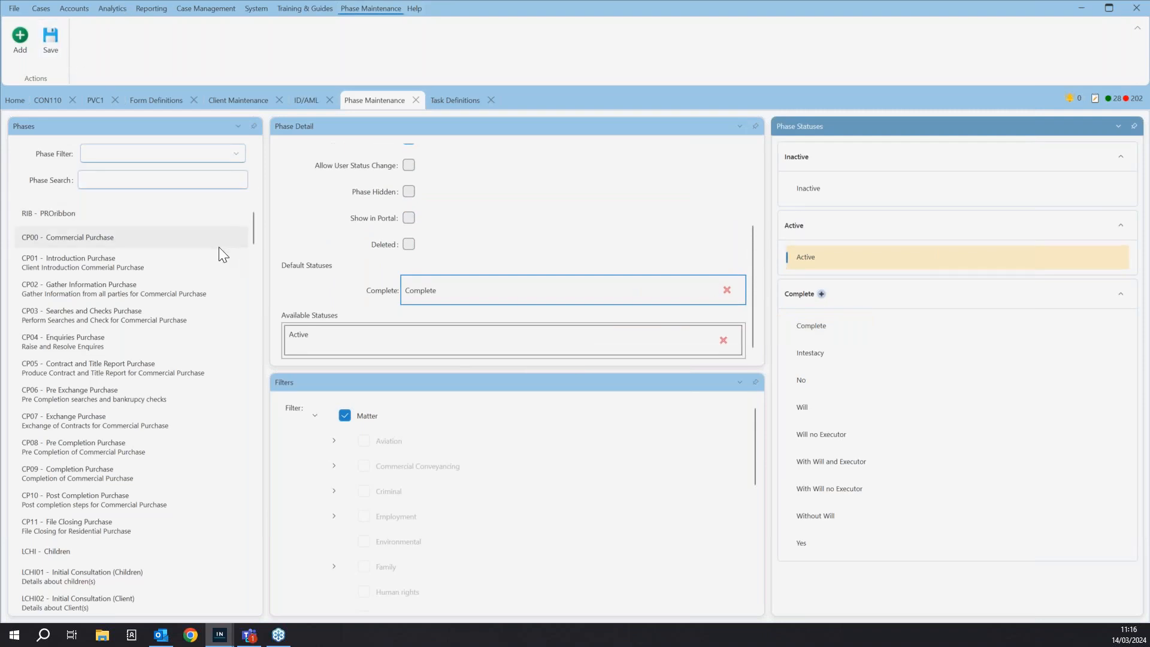
- Give the new task in Task Definitions the code 1FOAA and the name File Opening Document
{"action": "left_click", "coordinate": [450, 102]}
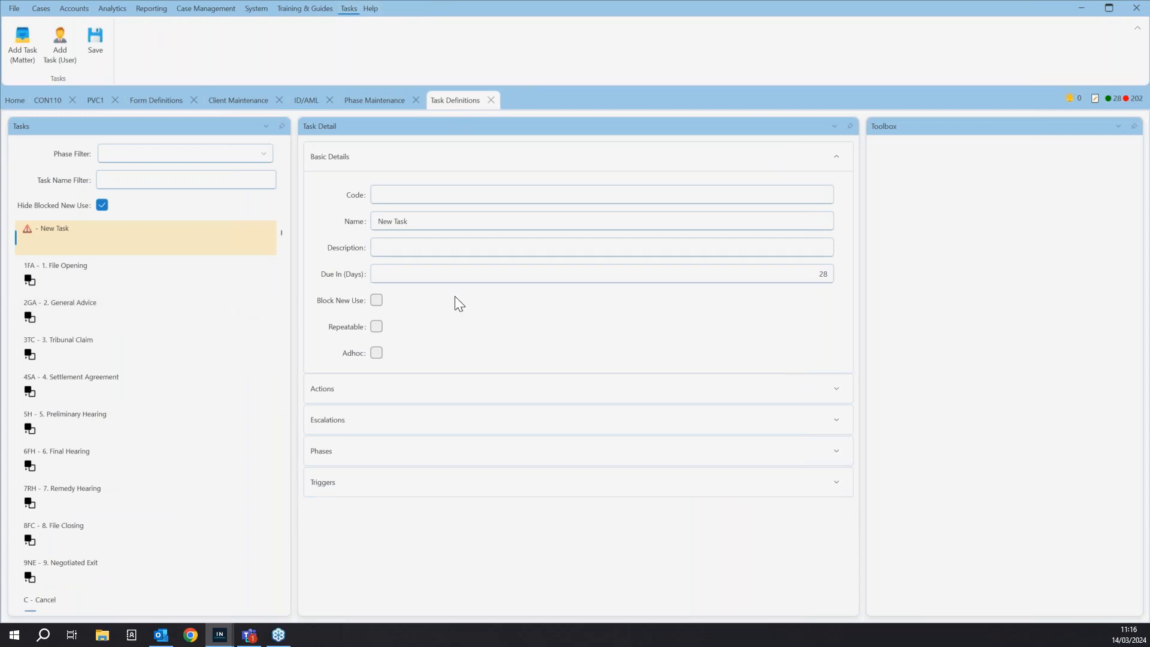
{"action": "left_click", "coordinate": [409, 198]}
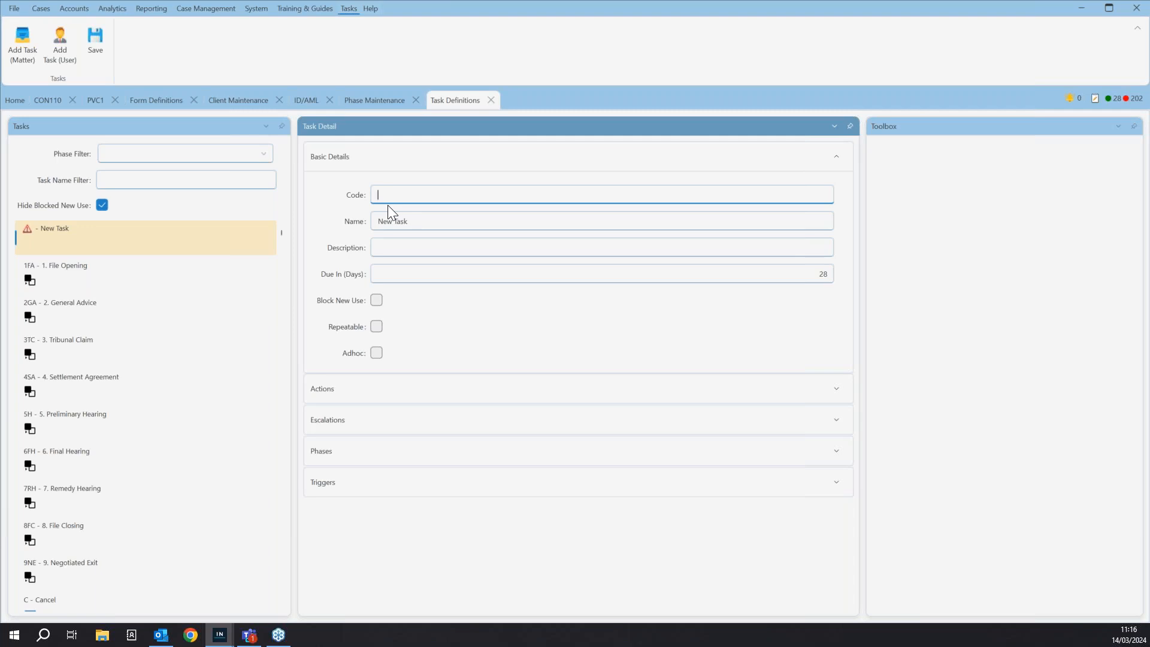
{"action": "type", "text": "1FOAA"}
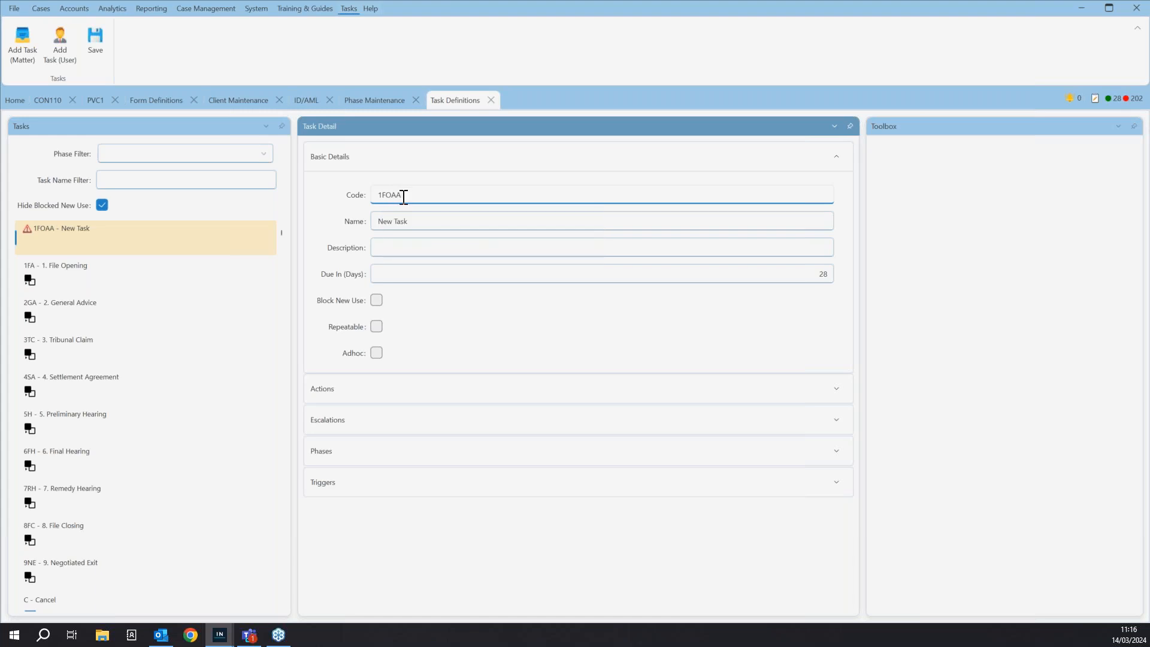
{"action": "left_click", "coordinate": [423, 221]}
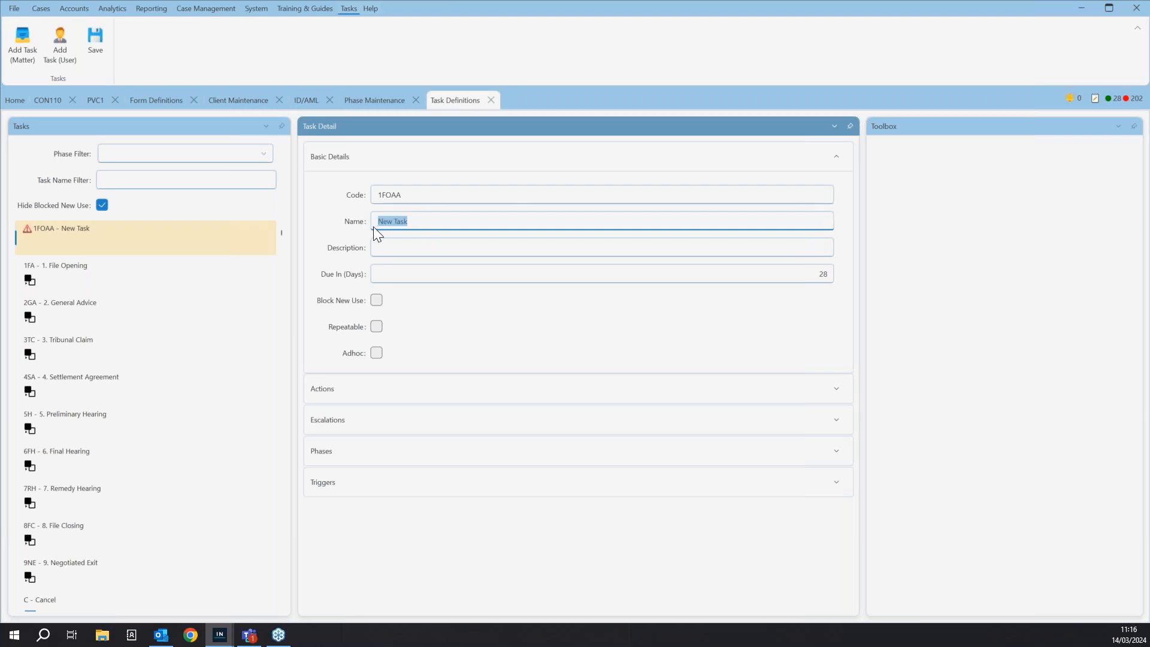
{"action": "type", "text": "File O"}
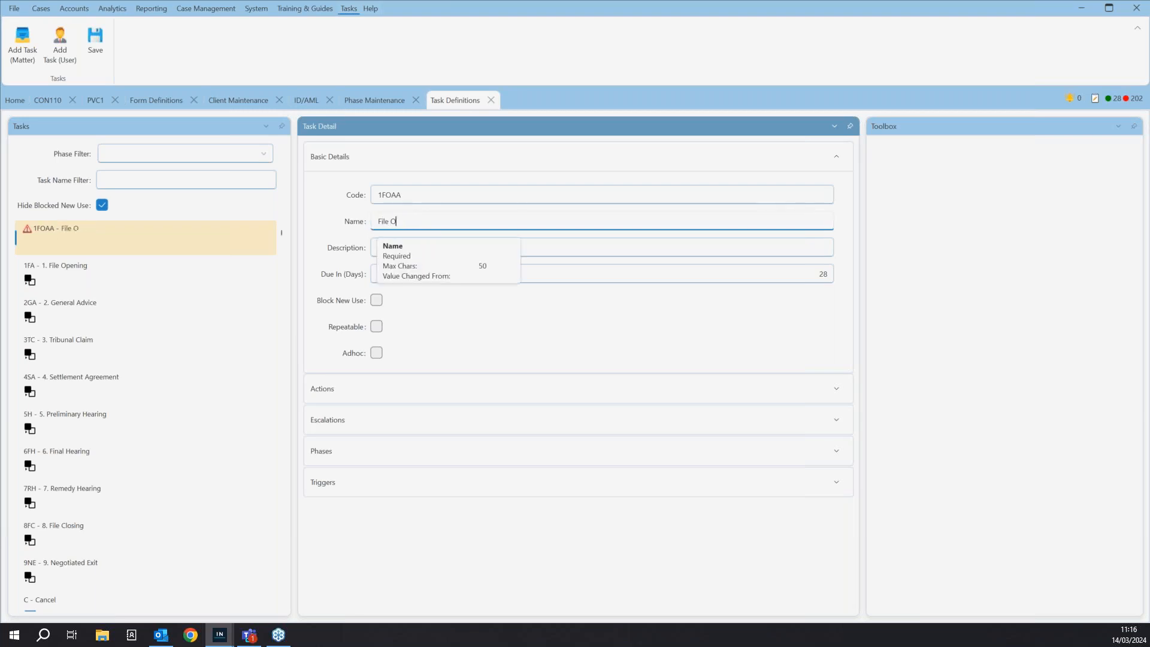
{"action": "type", "text": "pening Document"}
- Copy the task name File Opening Document into its description and set it due in 2 days
{"action": "left_click_drag", "start_coordinate": [478, 229], "coordinate": [368, 217]}
{"action": "key", "text": "ctrl+c"}
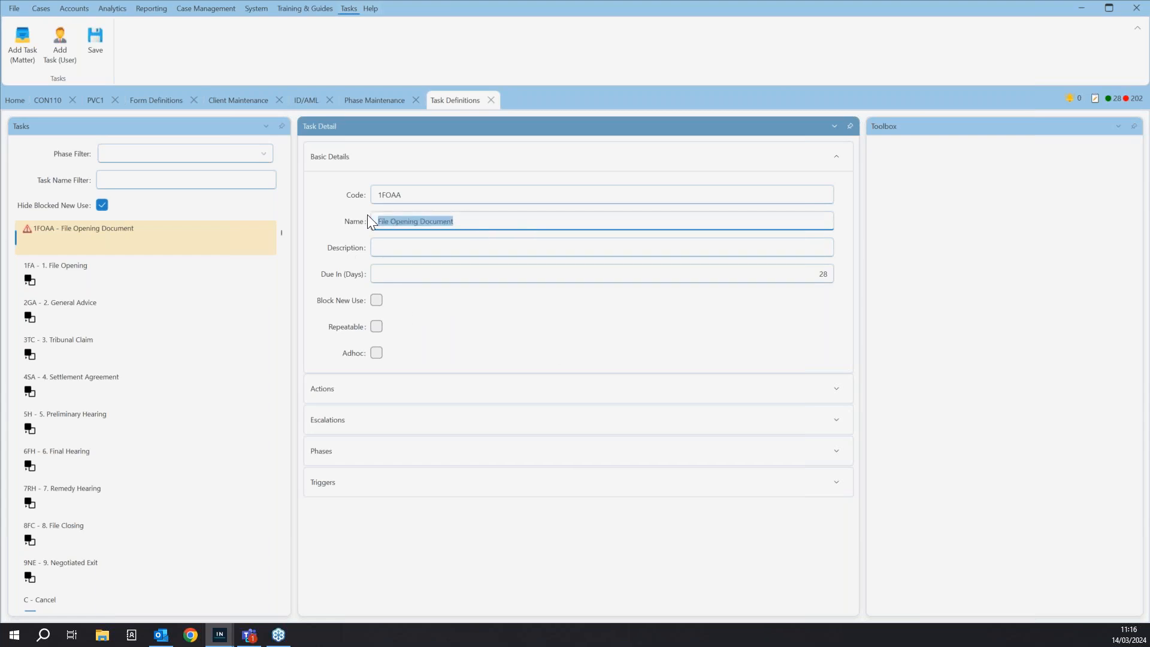
{"action": "left_click", "coordinate": [404, 245]}
{"action": "key", "text": "ctrl+v"}
{"action": "left_click", "coordinate": [821, 275]}
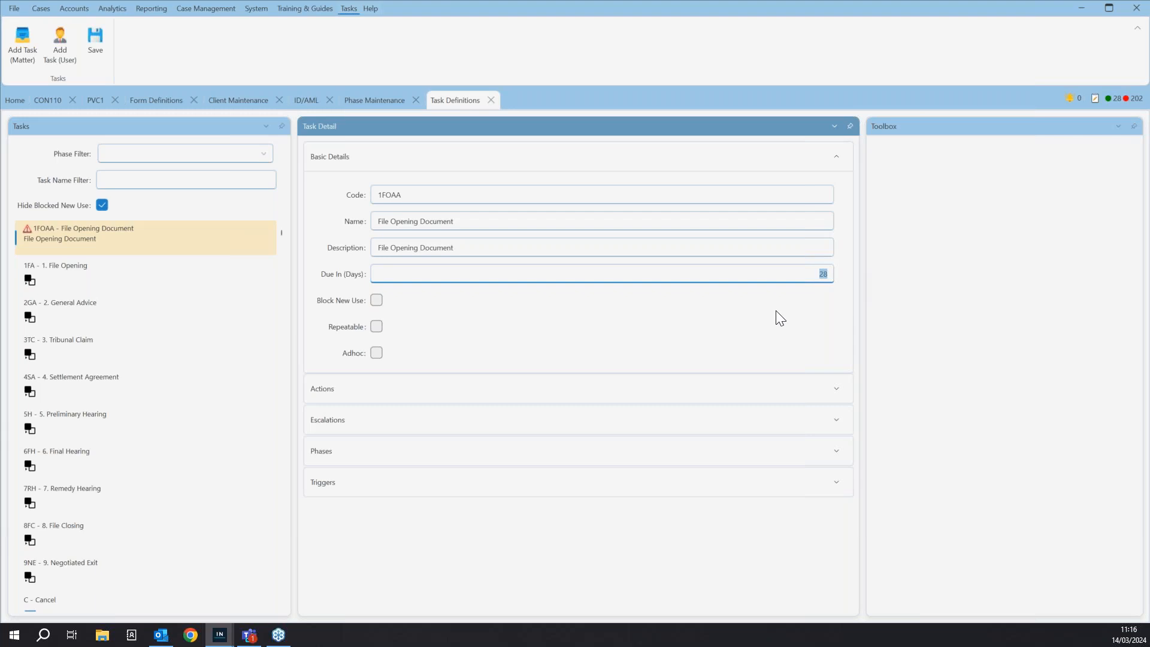
{"action": "type", "text": "2"}
- Add a Produce Document action named FO Document to the task, using the Blank Letter to Clients template
{"action": "left_click", "coordinate": [364, 391]}
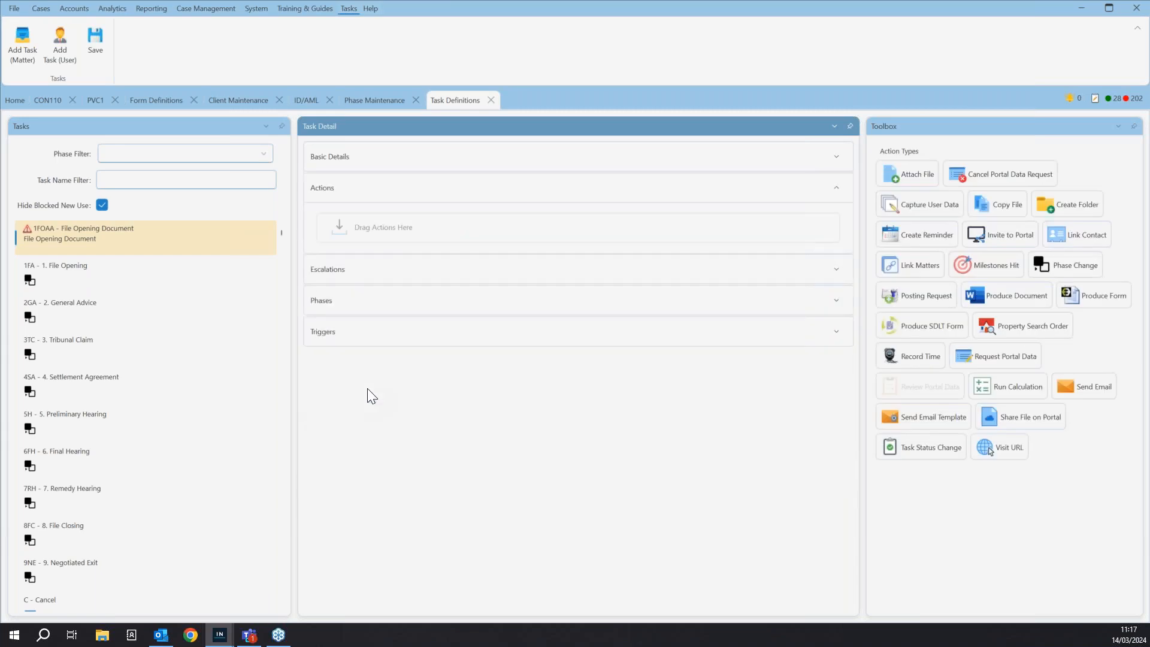
{"action": "left_click_drag", "start_coordinate": [997, 300], "coordinate": [419, 249]}
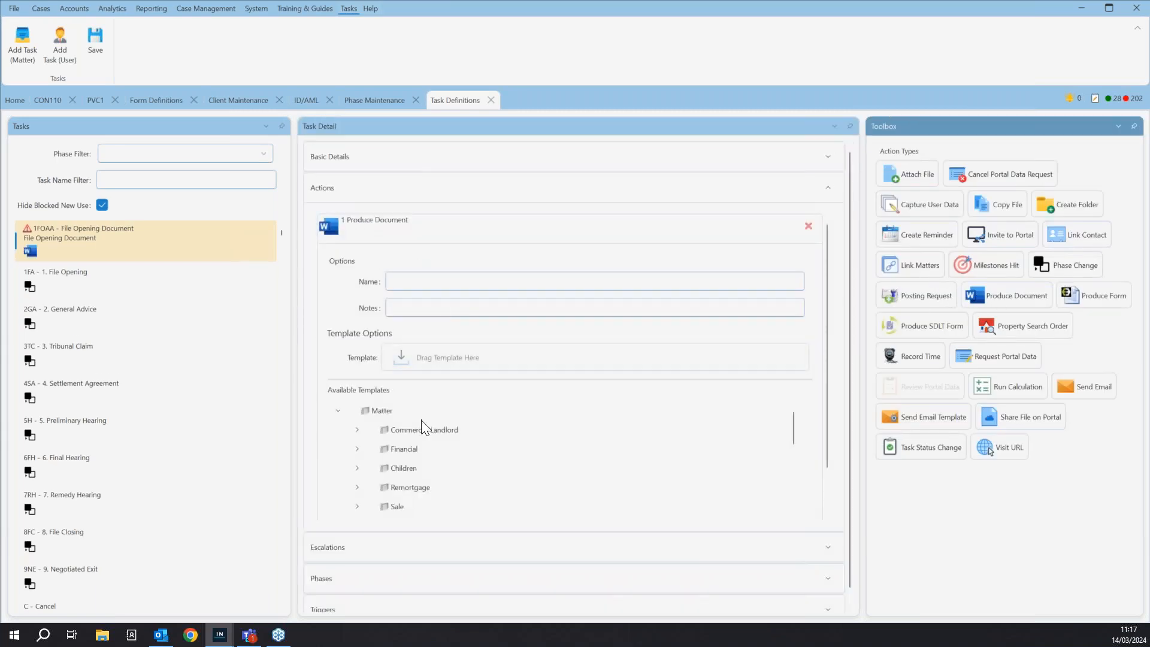
{"action": "scroll", "coordinate": [428, 463], "scroll_direction": "down", "scroll_amount": 10}
{"action": "scroll", "coordinate": [425, 463], "scroll_direction": "up", "scroll_amount": 5}
{"action": "left_click_drag", "start_coordinate": [426, 477], "coordinate": [421, 359]}
{"action": "left_click", "coordinate": [428, 282]}
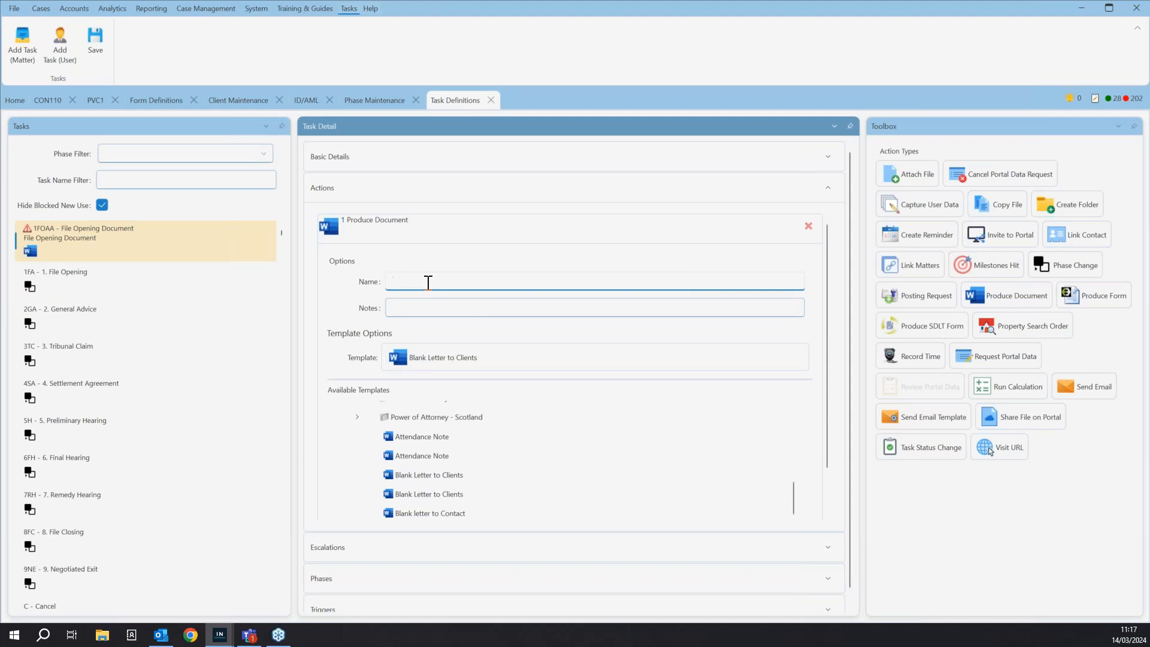
{"action": "type", "text": "FO Document"}
{"action": "scroll", "coordinate": [498, 378], "scroll_direction": "down", "scroll_amount": 2}
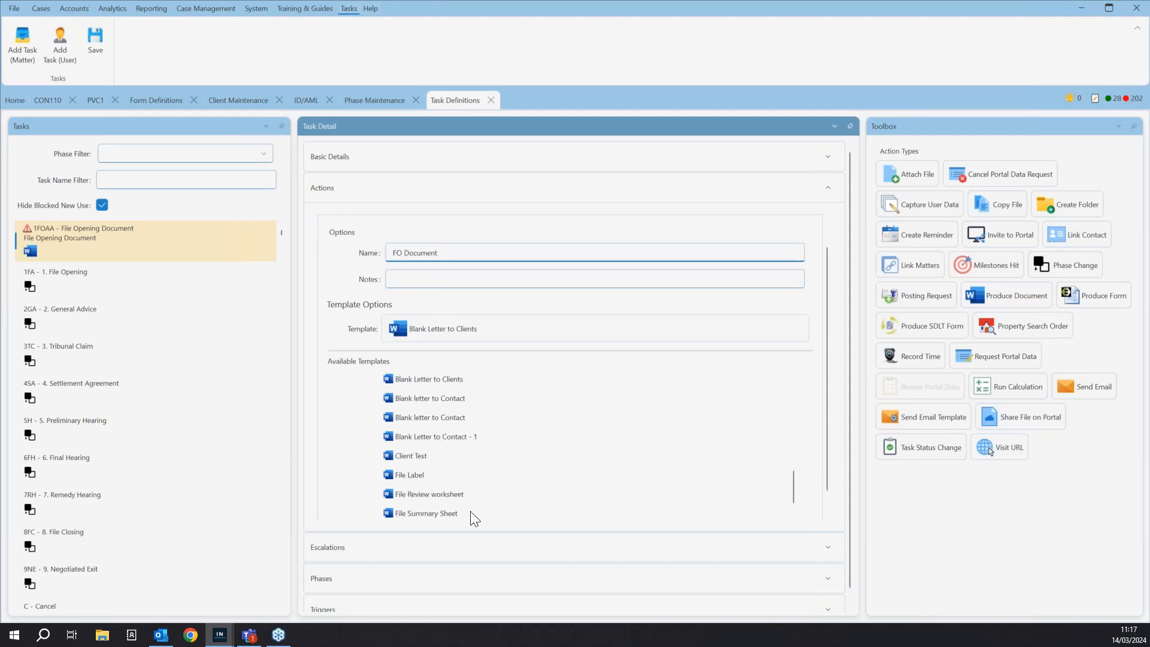
- Review the task's escalation and phase settings and return to its basic details
{"action": "left_click", "coordinate": [441, 549]}
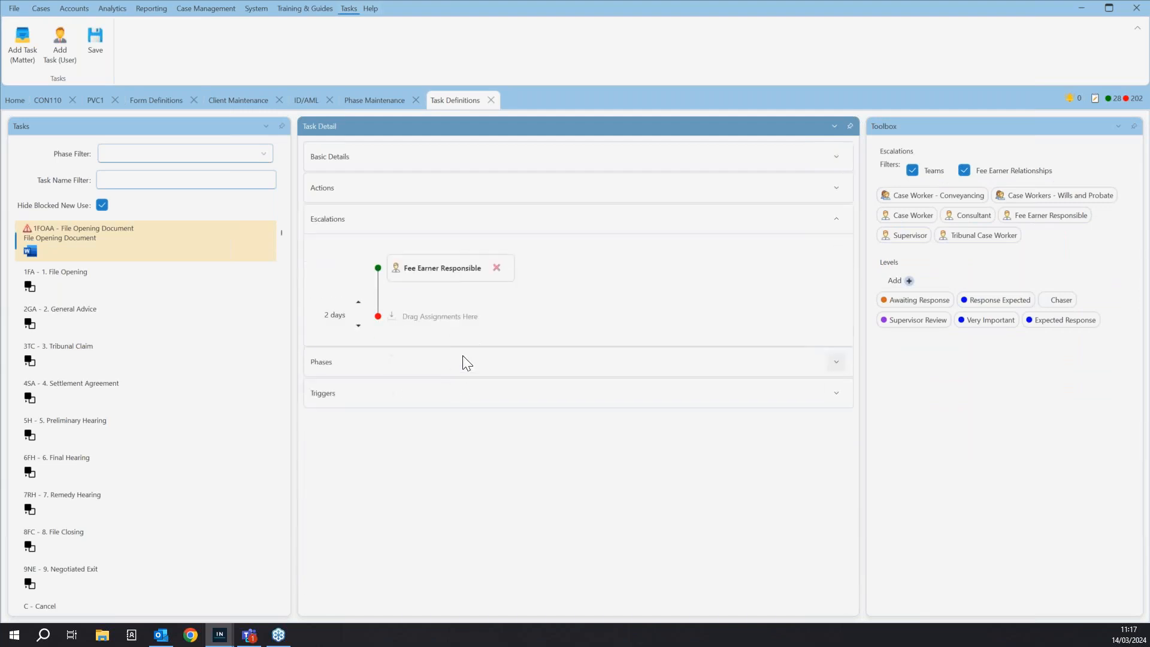
{"action": "left_click", "coordinate": [409, 365]}
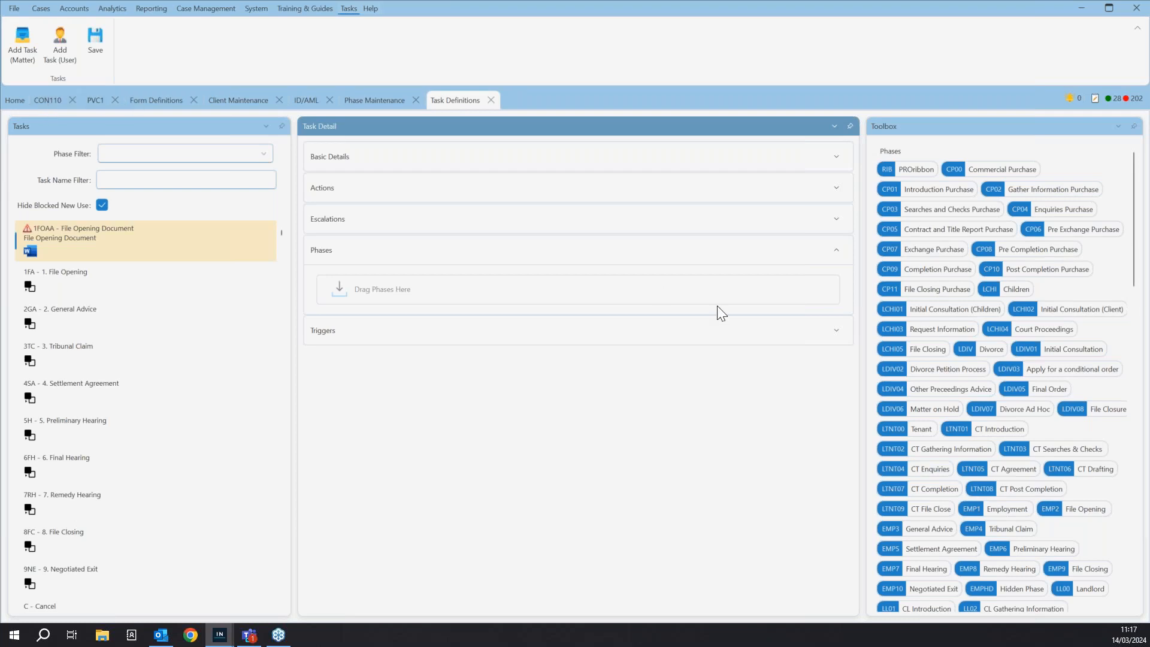
{"action": "left_click", "coordinate": [834, 158]}
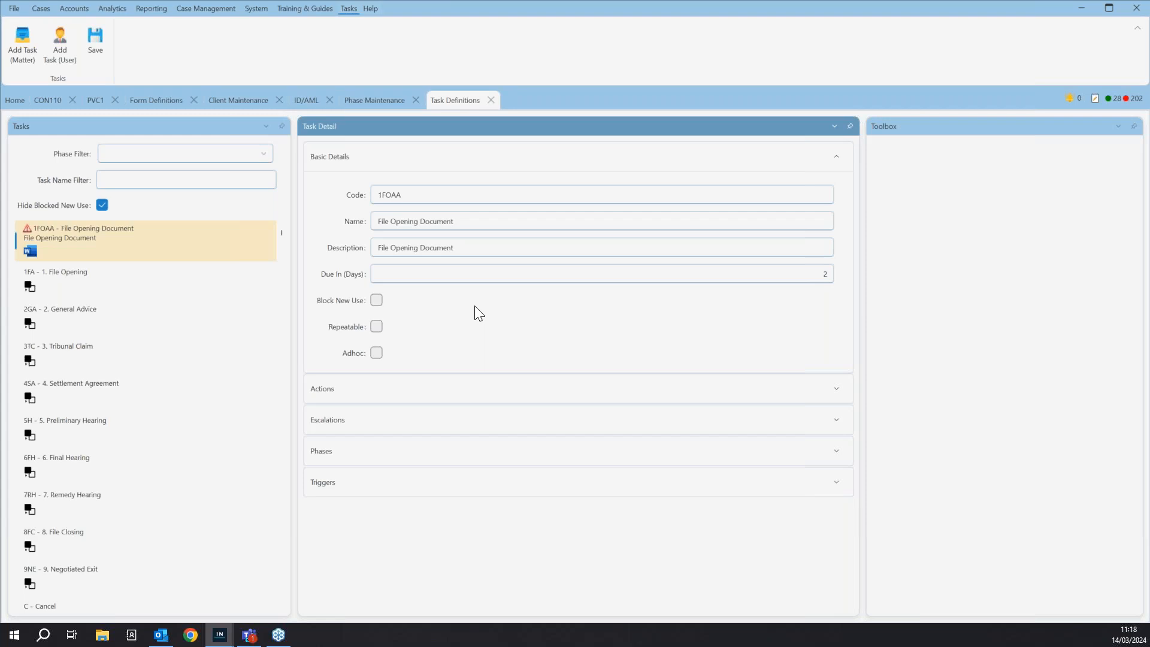
- Add another matter task with EMAIL Shortcut as its name and description
{"action": "left_click", "coordinate": [27, 54]}
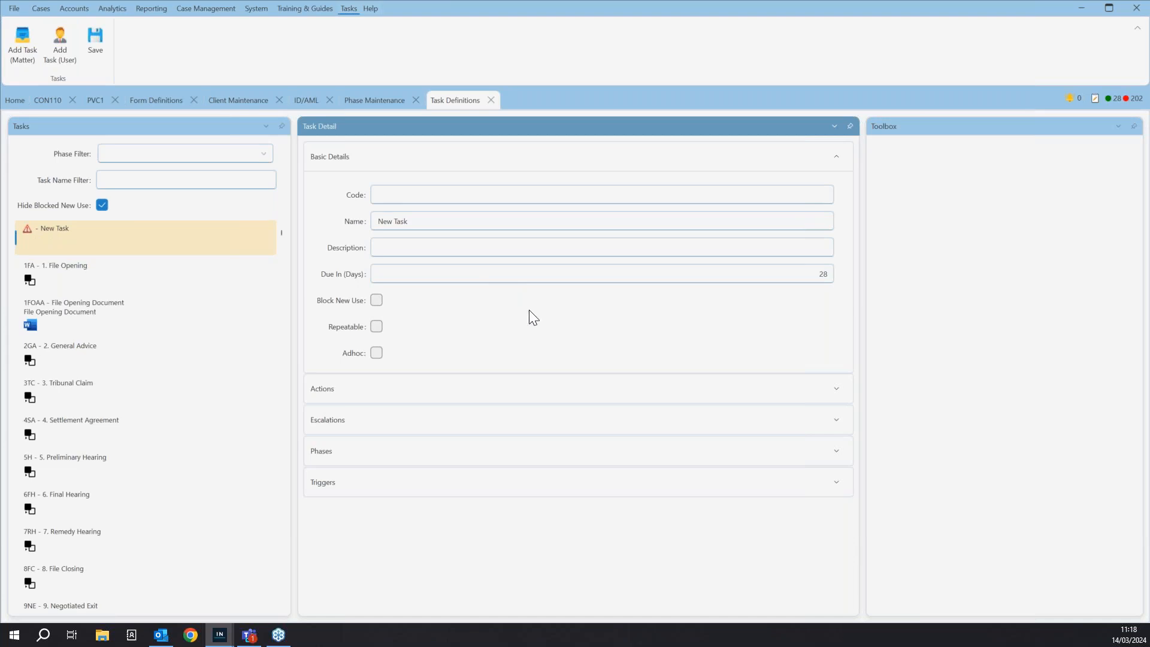
{"action": "left_click", "coordinate": [414, 196]}
{"action": "left_click_drag", "start_coordinate": [437, 225], "coordinate": [341, 230]}
{"action": "type", "text": "MAIL"}
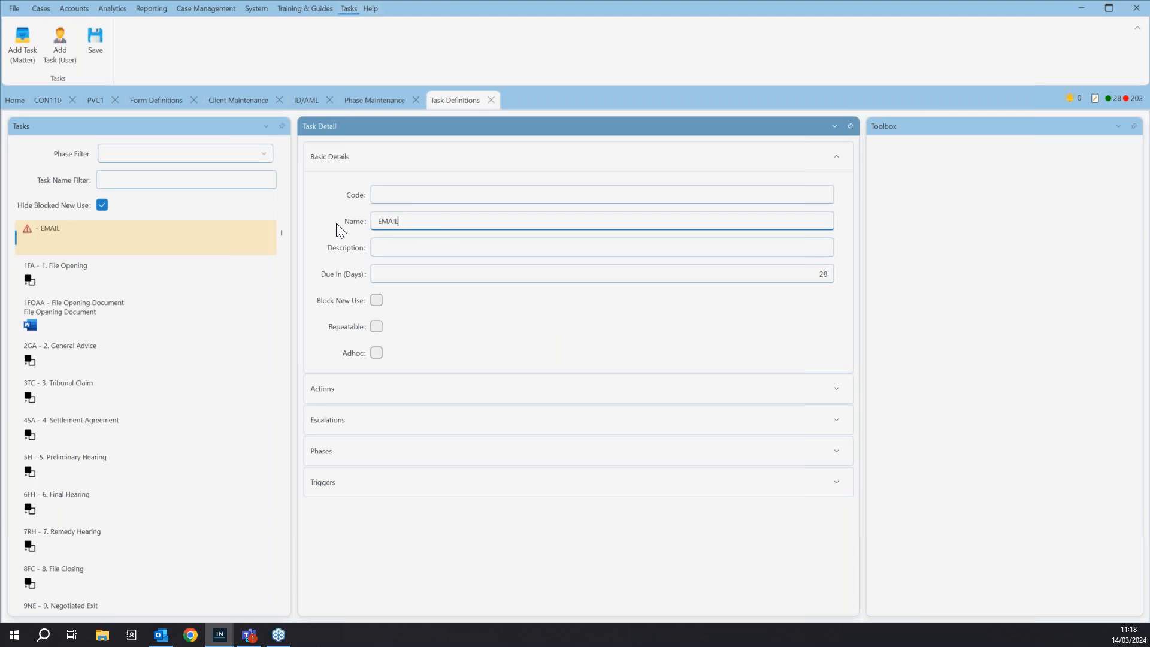
{"action": "type", "text": " Shortcut"}
{"action": "left_click", "coordinate": [416, 250]}
{"action": "left_click_drag", "start_coordinate": [433, 221], "coordinate": [384, 221]}
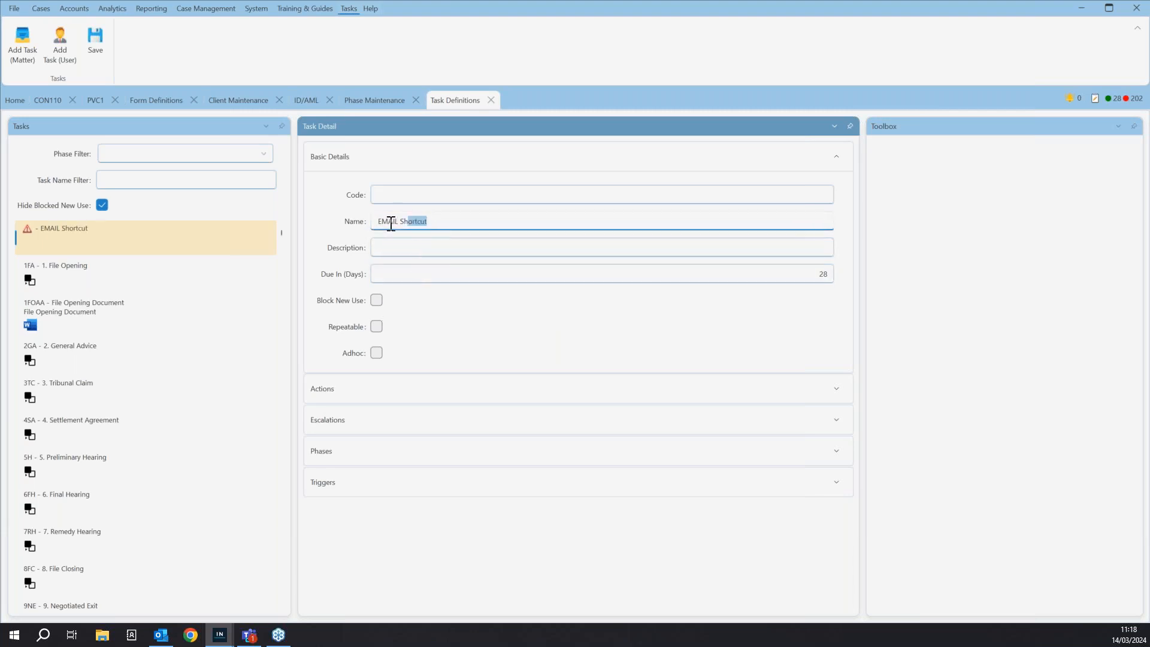
{"action": "left_click", "coordinate": [426, 247]}
{"action": "key", "text": "ctrl+v"}
- Set the email shortcut task's code to 11EMAIL
{"action": "left_click", "coordinate": [421, 193]}
{"action": "type", "text": "11"}
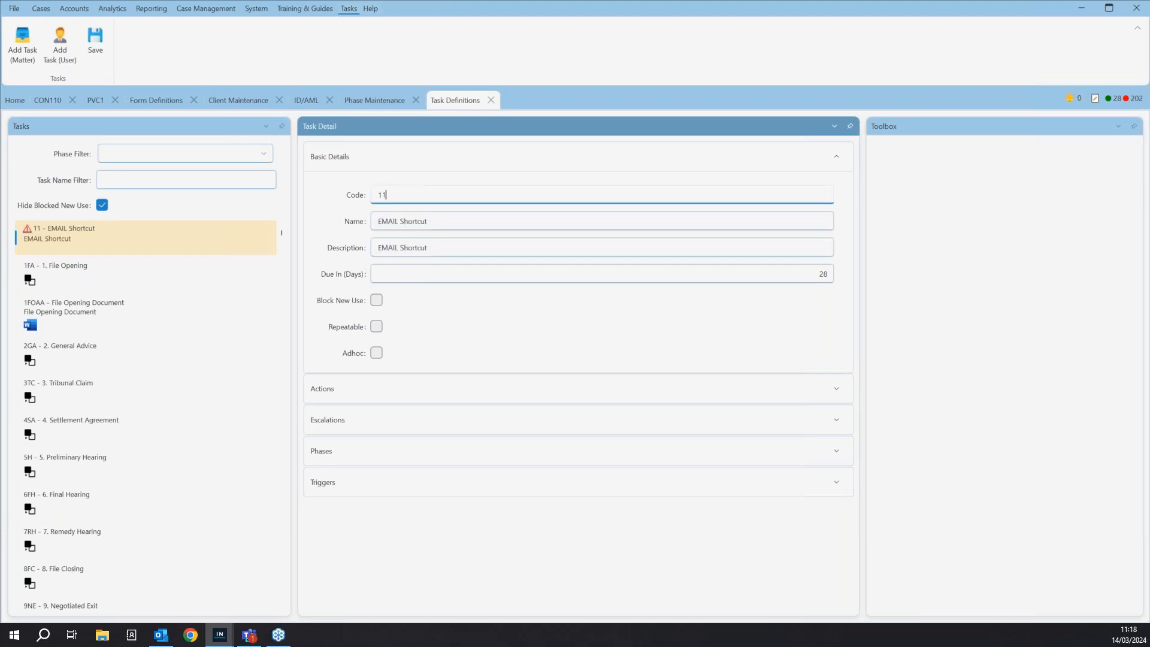
{"action": "type", "text": "EMAIL"}
{"action": "left_click", "coordinate": [471, 319]}
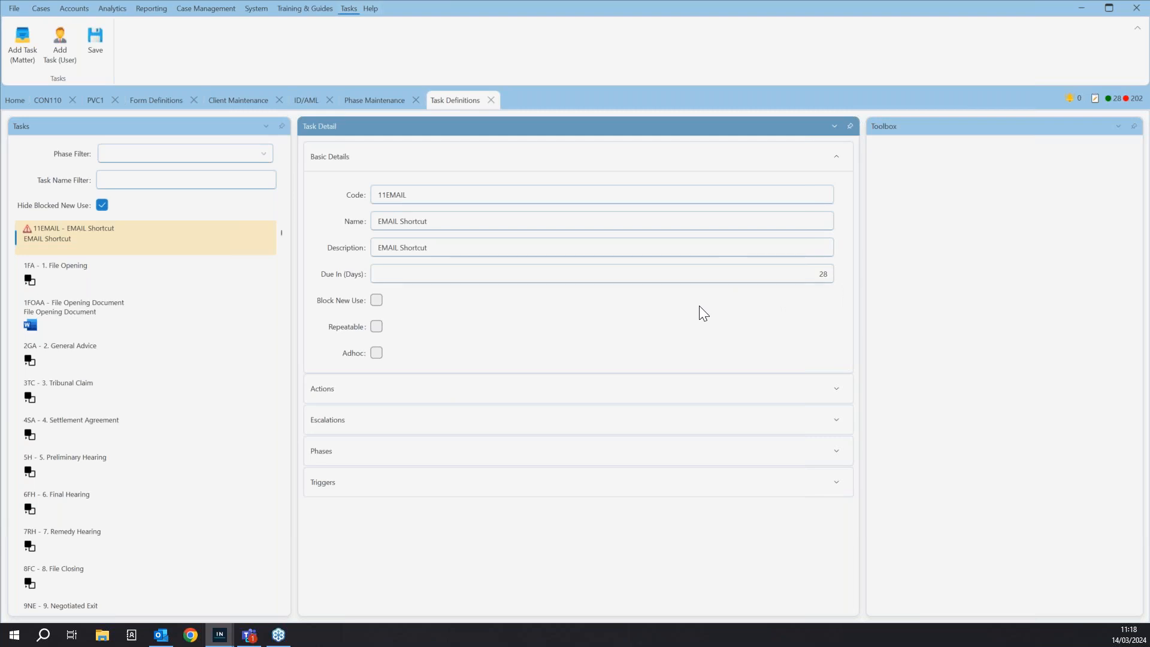
- Make the email task repeatable and ad hoc, and show it on the ribbon with the display text EMAIL
{"action": "left_click", "coordinate": [377, 327]}
{"action": "left_click", "coordinate": [377, 353]}
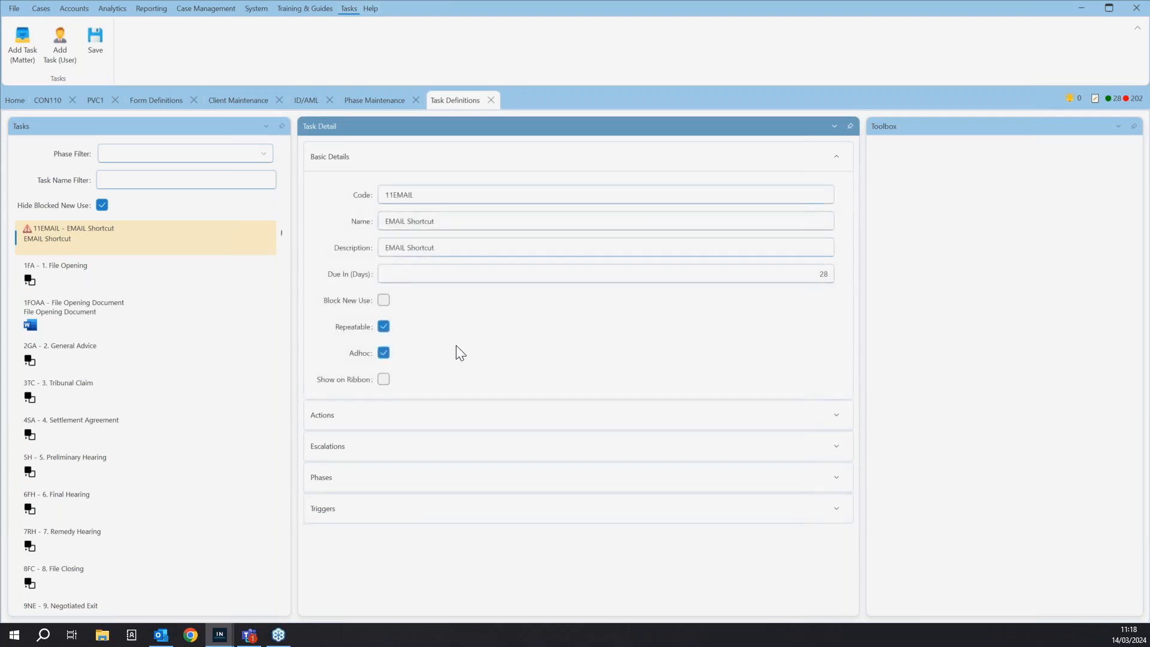
{"action": "left_click", "coordinate": [387, 380]}
{"action": "left_click", "coordinate": [431, 407]}
{"action": "type", "text": "EMAIL"}
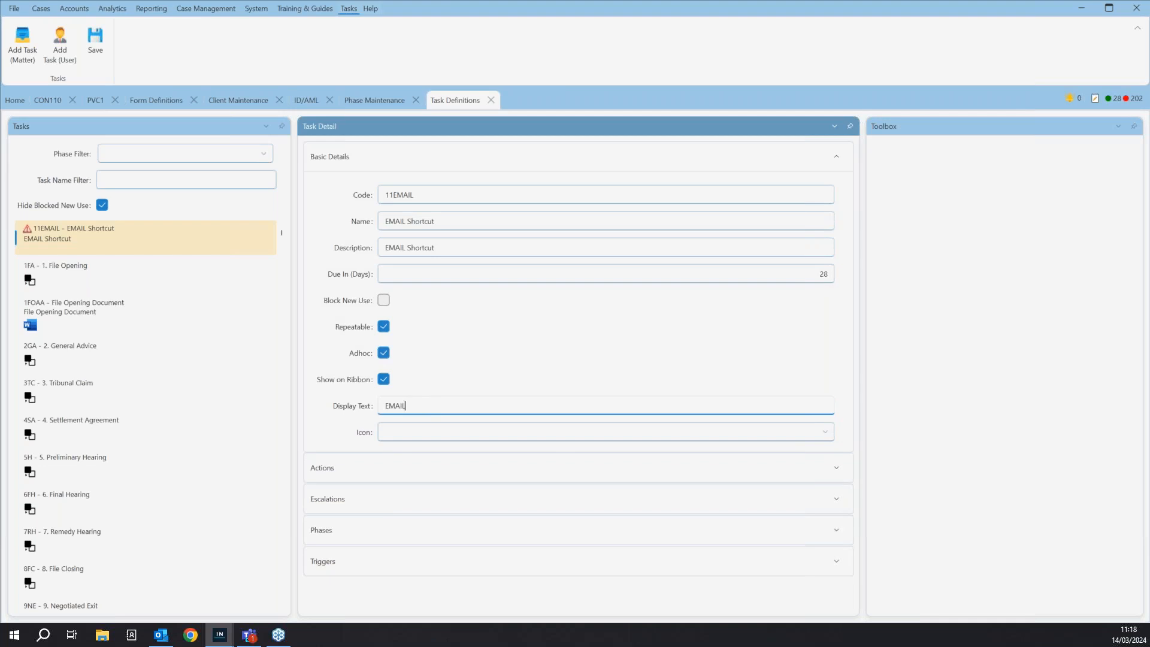
- Choose letter-32 as the ribbon icon for the email shortcut task
{"action": "left_click", "coordinate": [511, 432]}
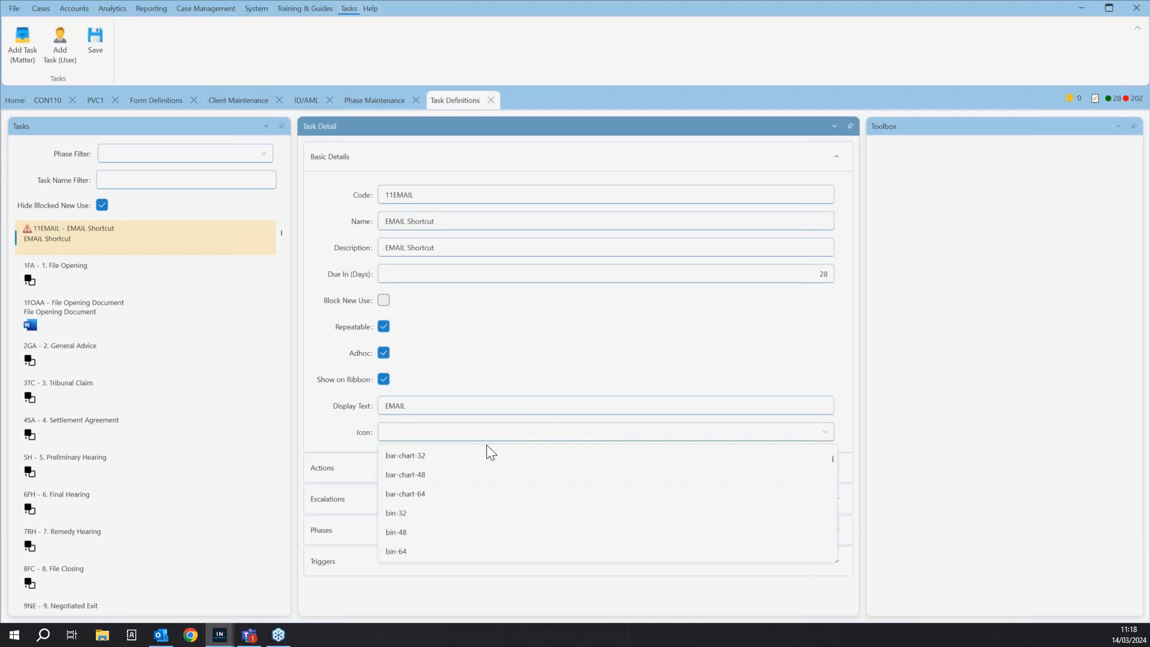
{"action": "key", "text": "m"}
{"action": "scroll", "coordinate": [473, 515], "scroll_direction": "down", "scroll_amount": 5}
{"action": "scroll", "coordinate": [432, 515], "scroll_direction": "up", "scroll_amount": 4}
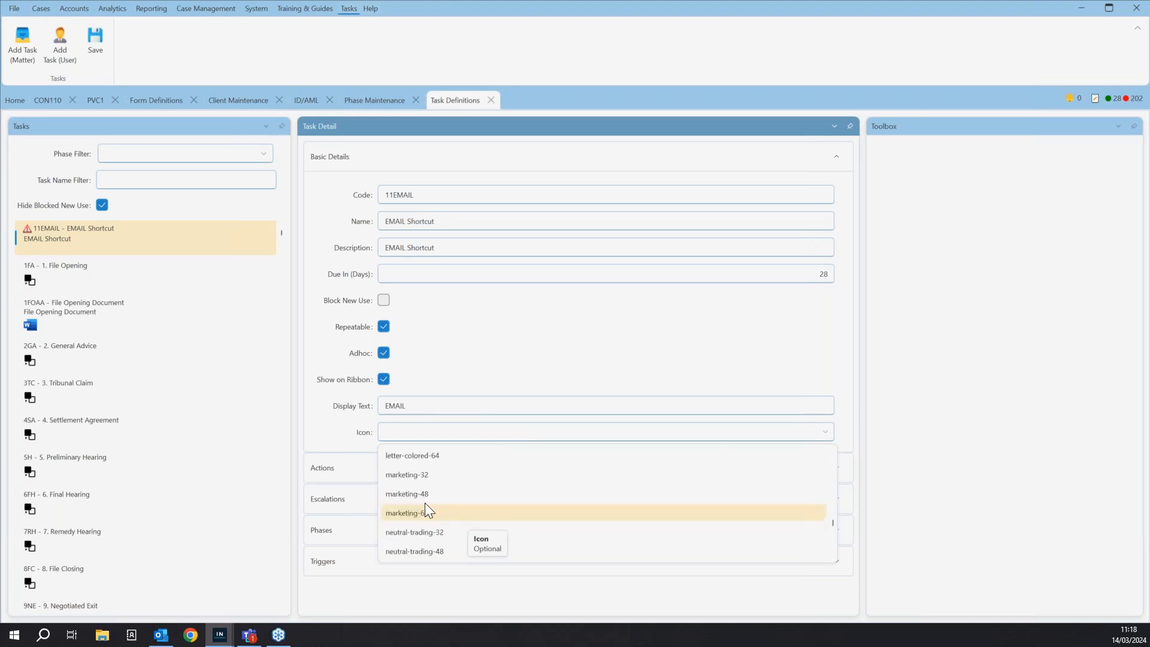
{"action": "left_click", "coordinate": [416, 477]}
{"action": "left_click", "coordinate": [567, 314]}
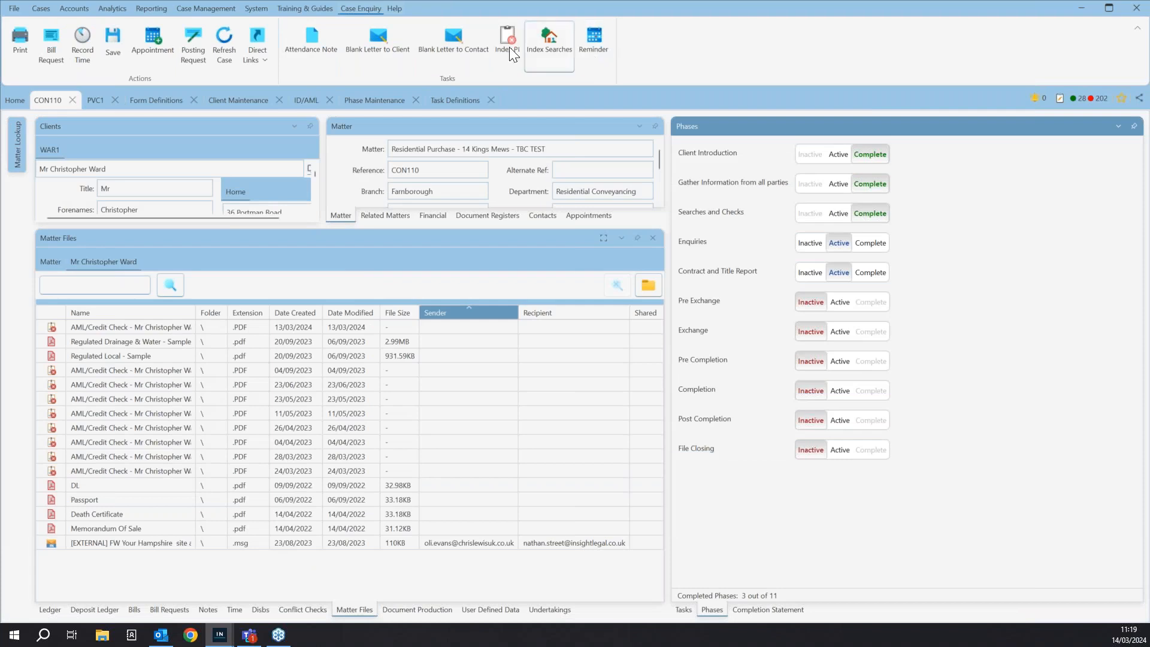
- Launch the Blank Letter to Contact shortcut task on matter CON110, close its window and return to Task Definitions
{"action": "left_click", "coordinate": [685, 611]}
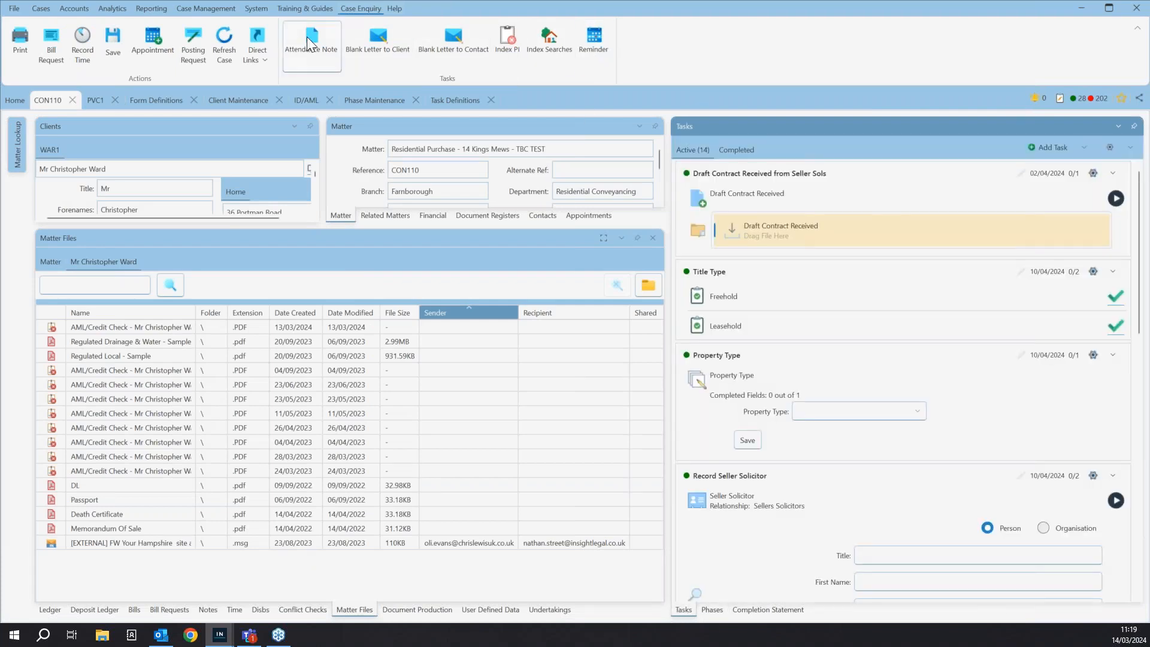
{"action": "left_click", "coordinate": [462, 46]}
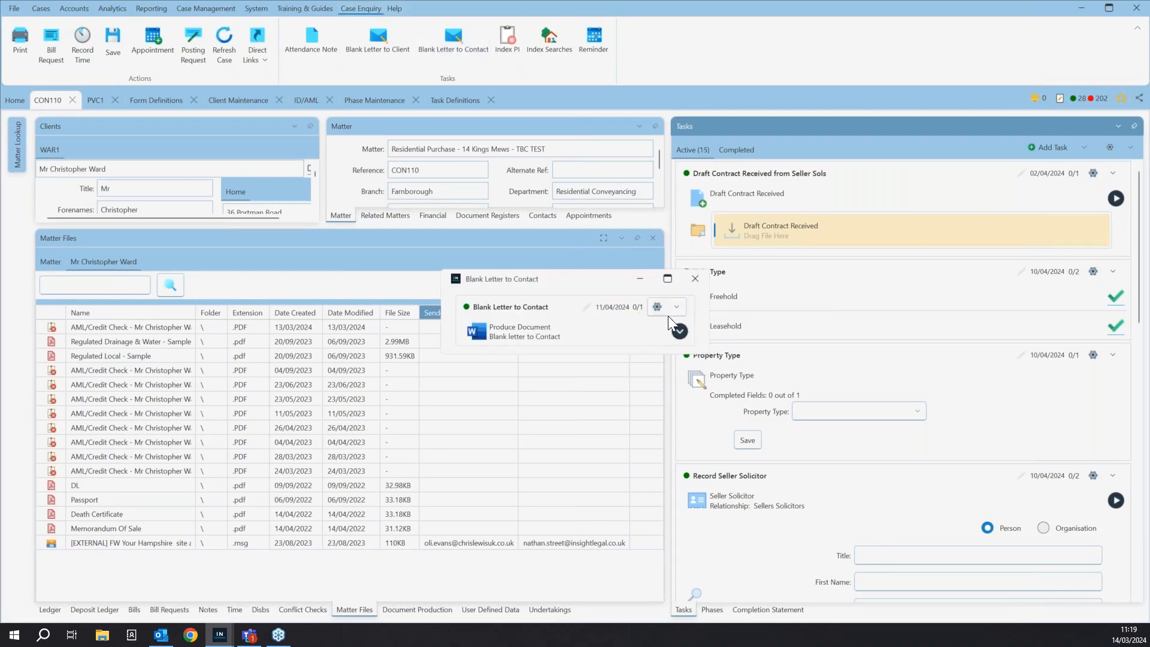
{"action": "left_click", "coordinate": [681, 333]}
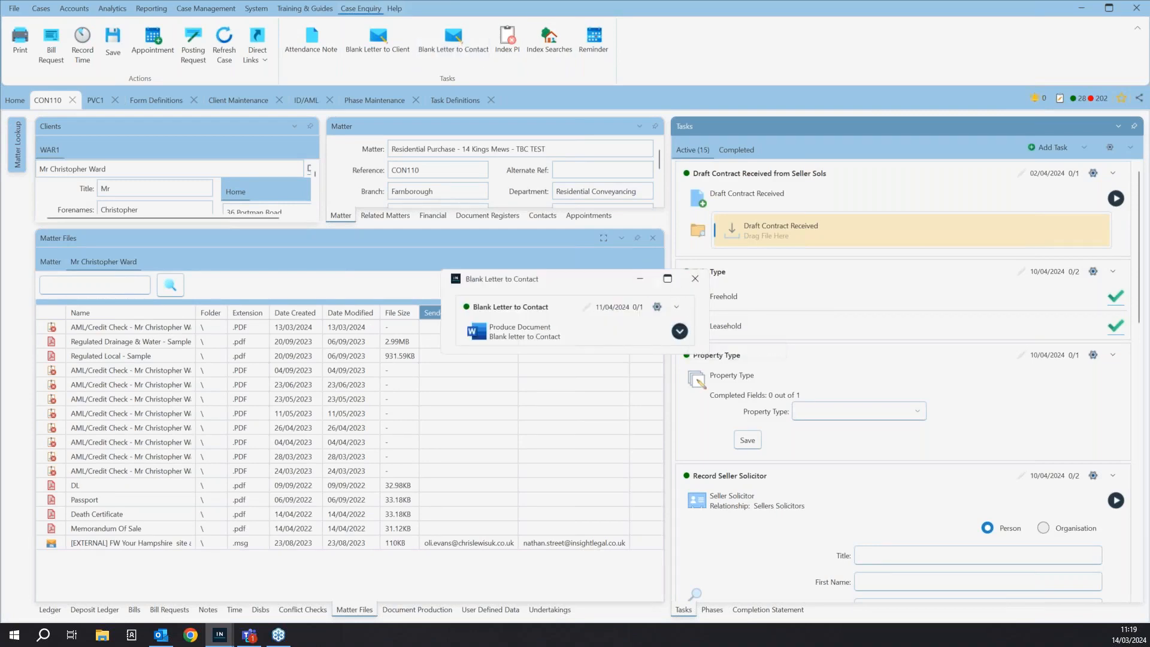
{"action": "left_click", "coordinate": [696, 279]}
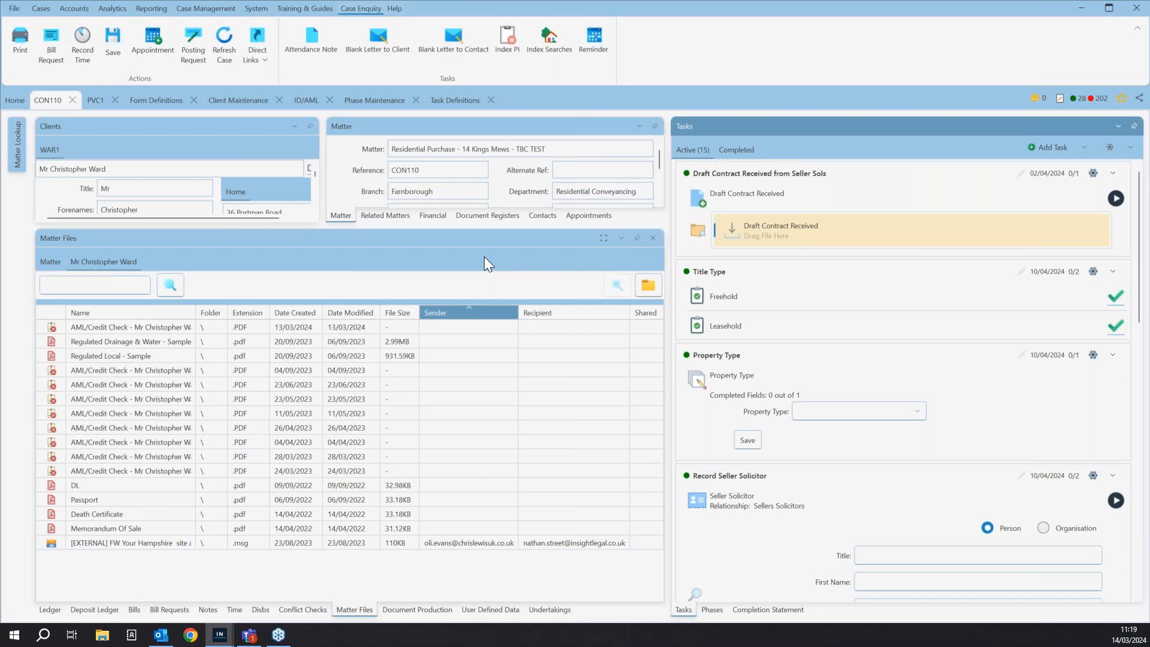
{"action": "left_click", "coordinate": [454, 99]}
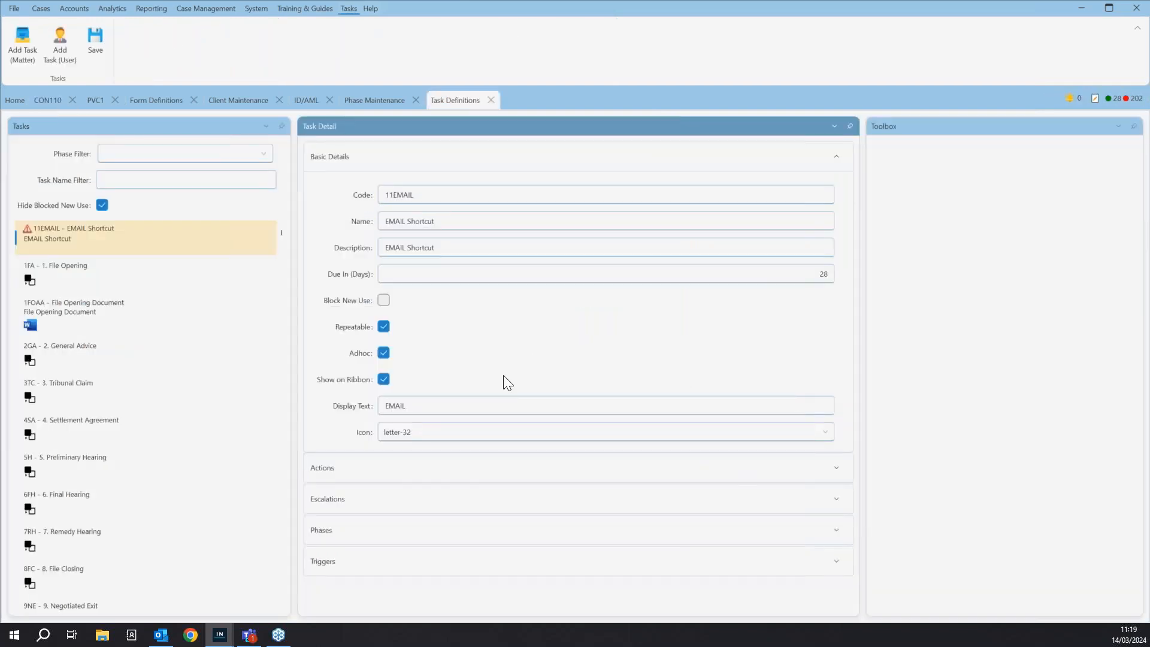